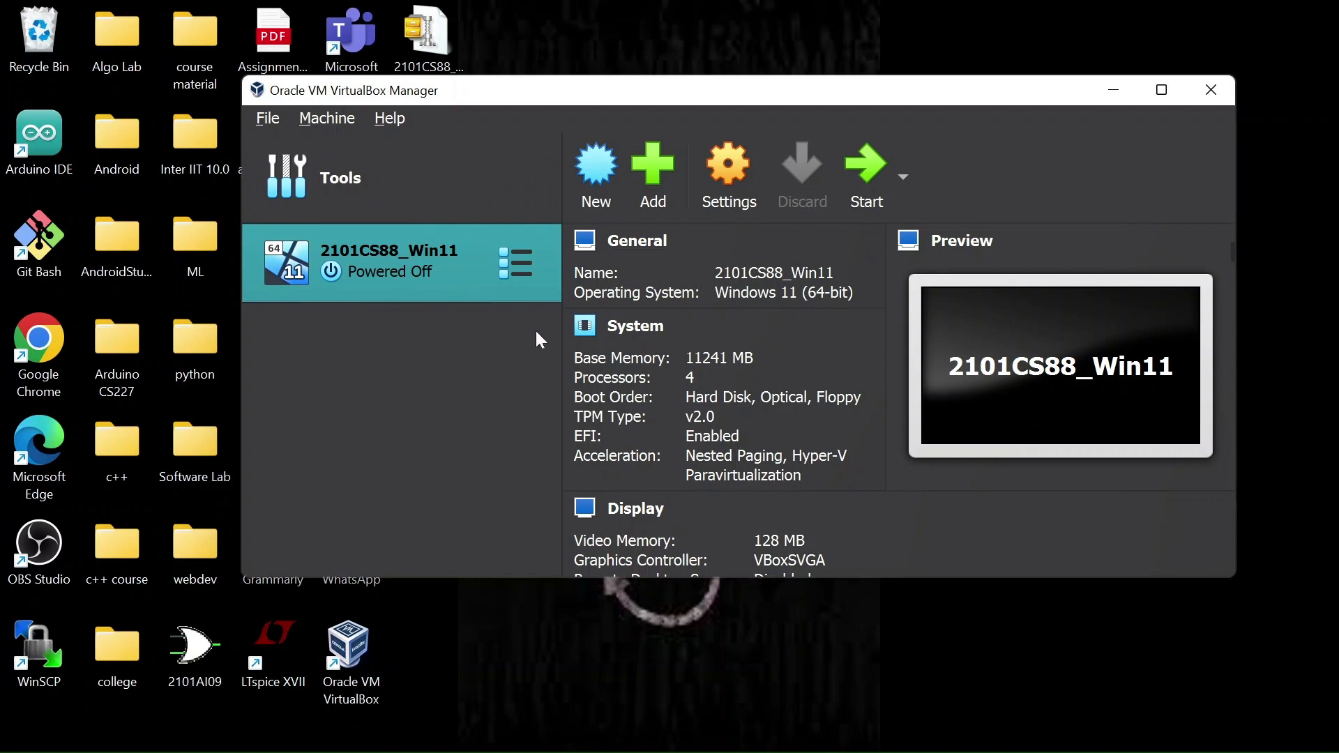
# Step: Start creating a new virtual machine and name it with the student ID followed by _Ubuntu_2204
pyautogui.click(601, 175)
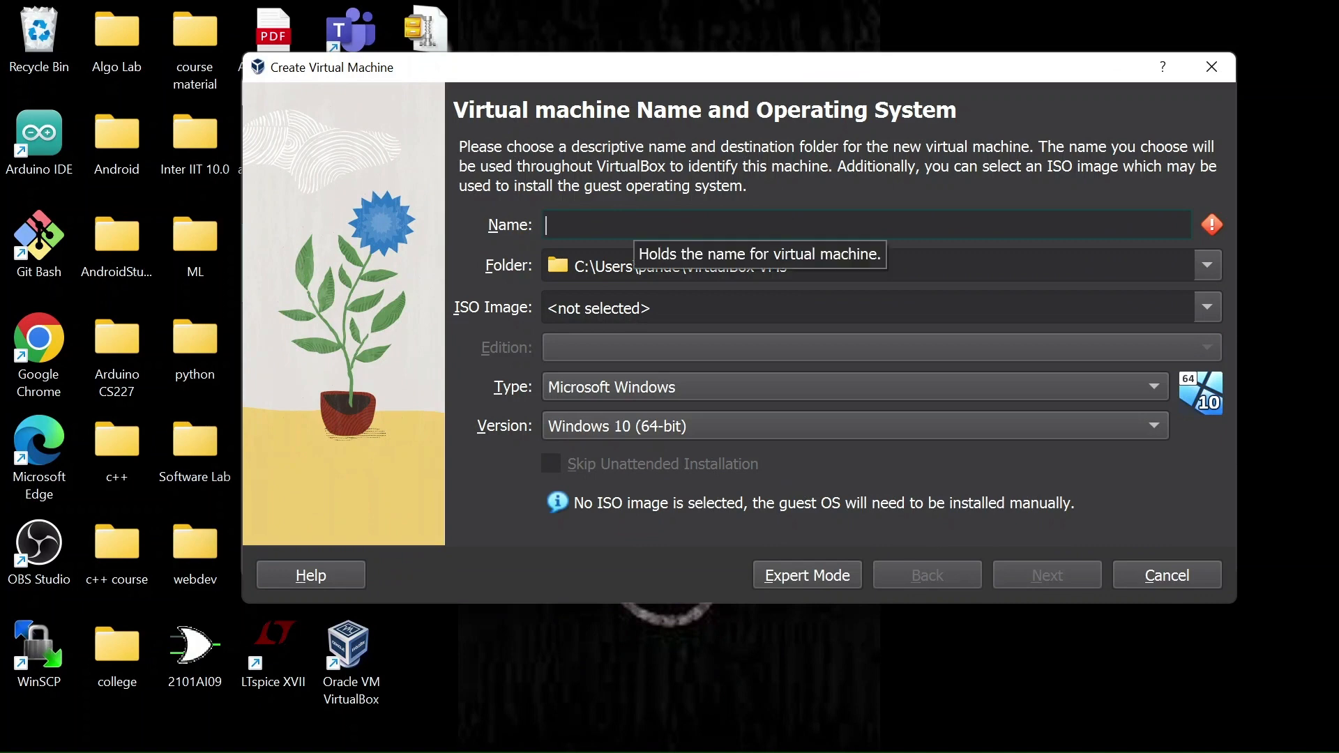
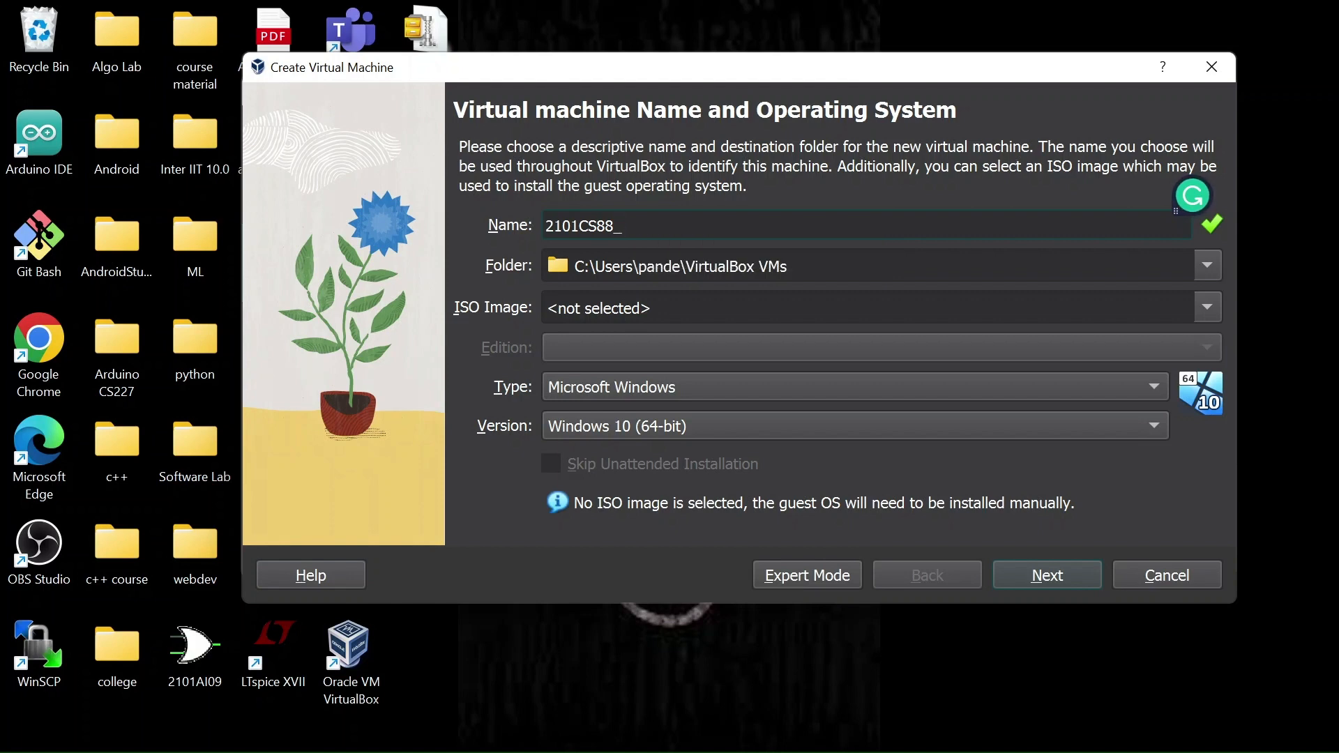
pyautogui.write('Ubuntu')
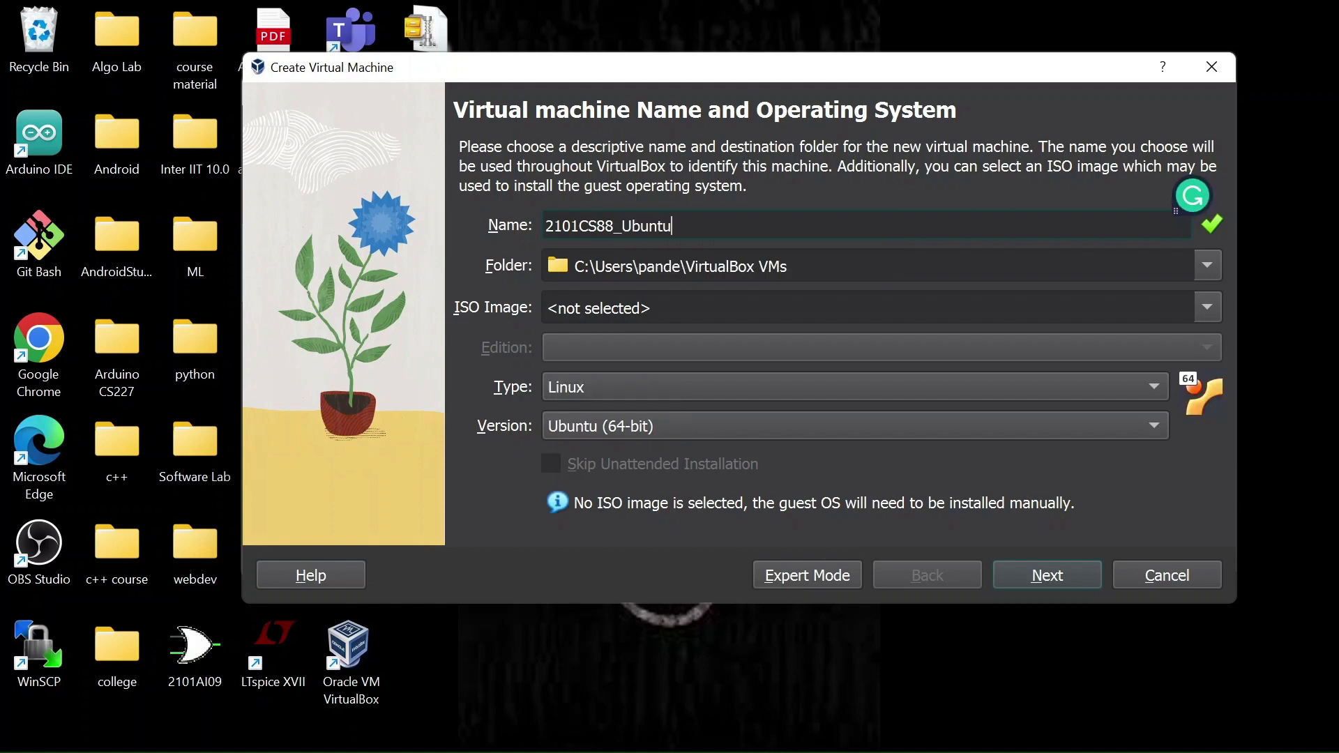
pyautogui.write('_2204')
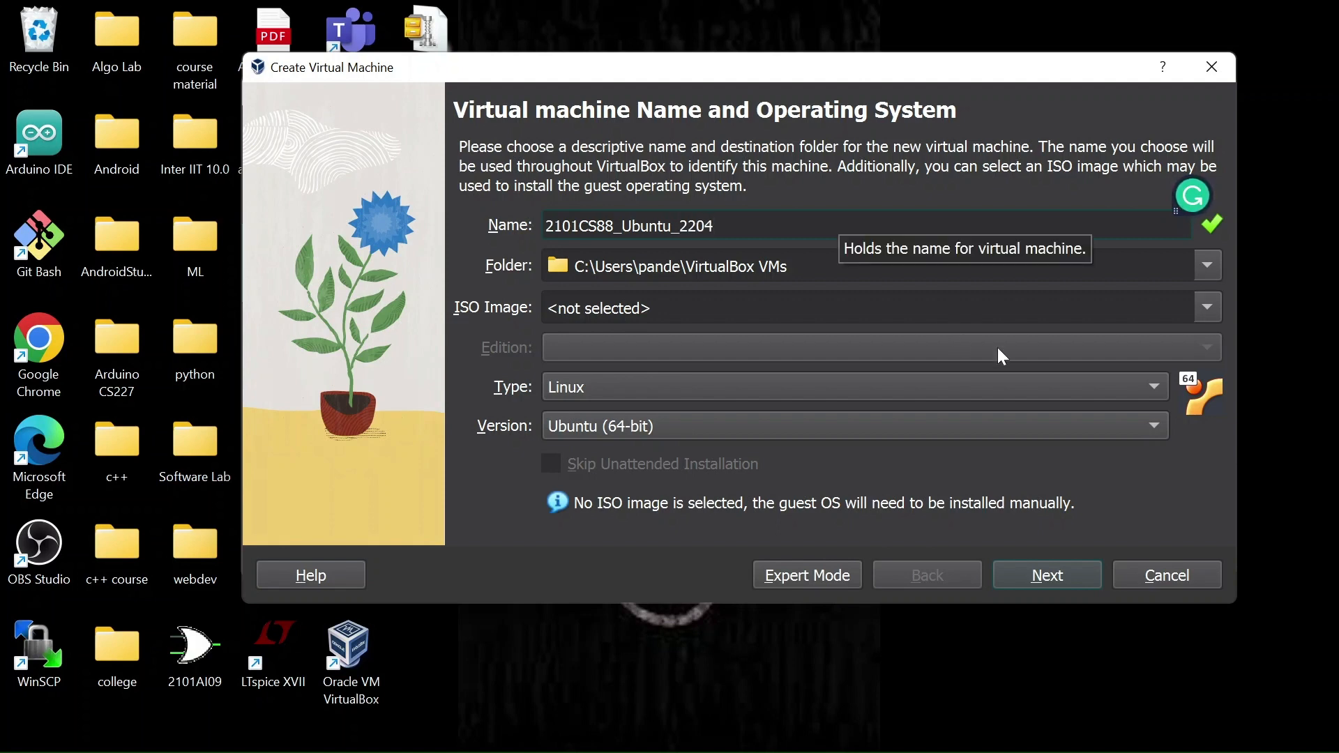
# Step: Choose the ubuntu-22.04.1-desktop-amd64 ISO image from the Downloads folder for the new machine
pyautogui.click(1209, 308)
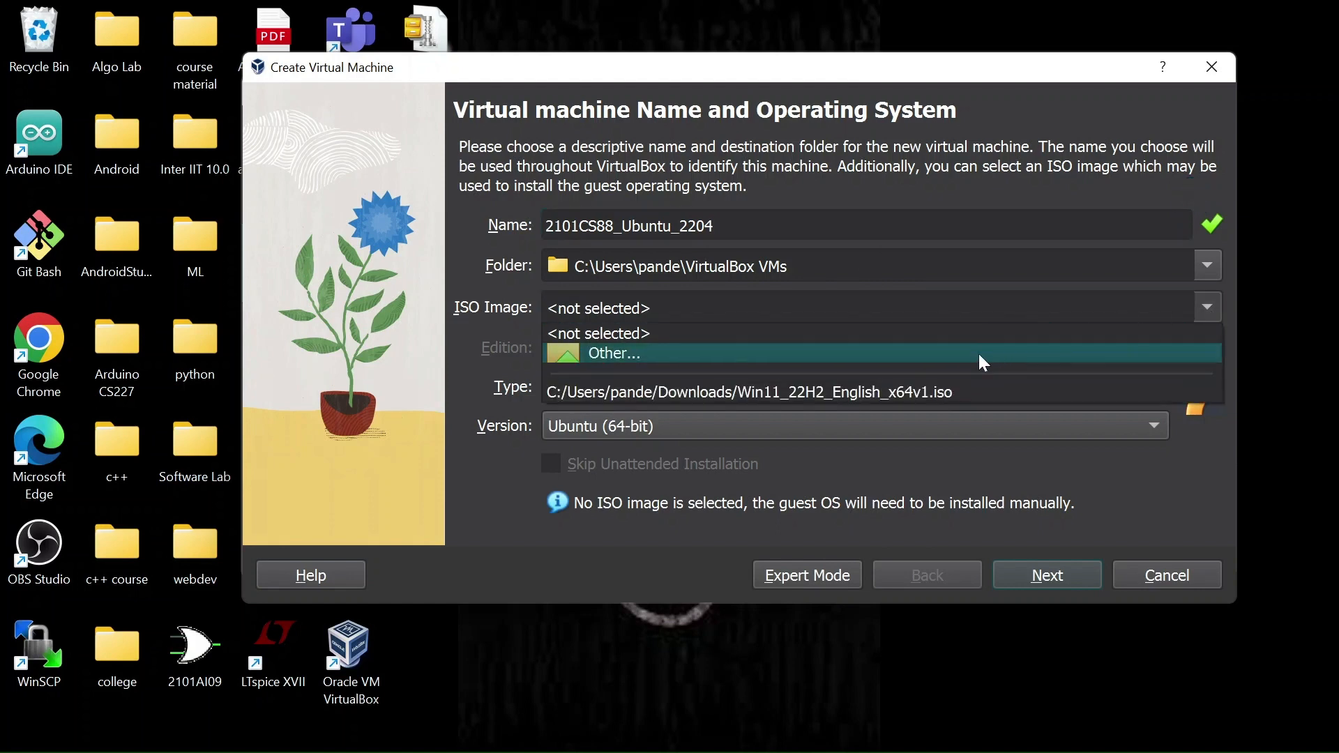
pyautogui.click(977, 354)
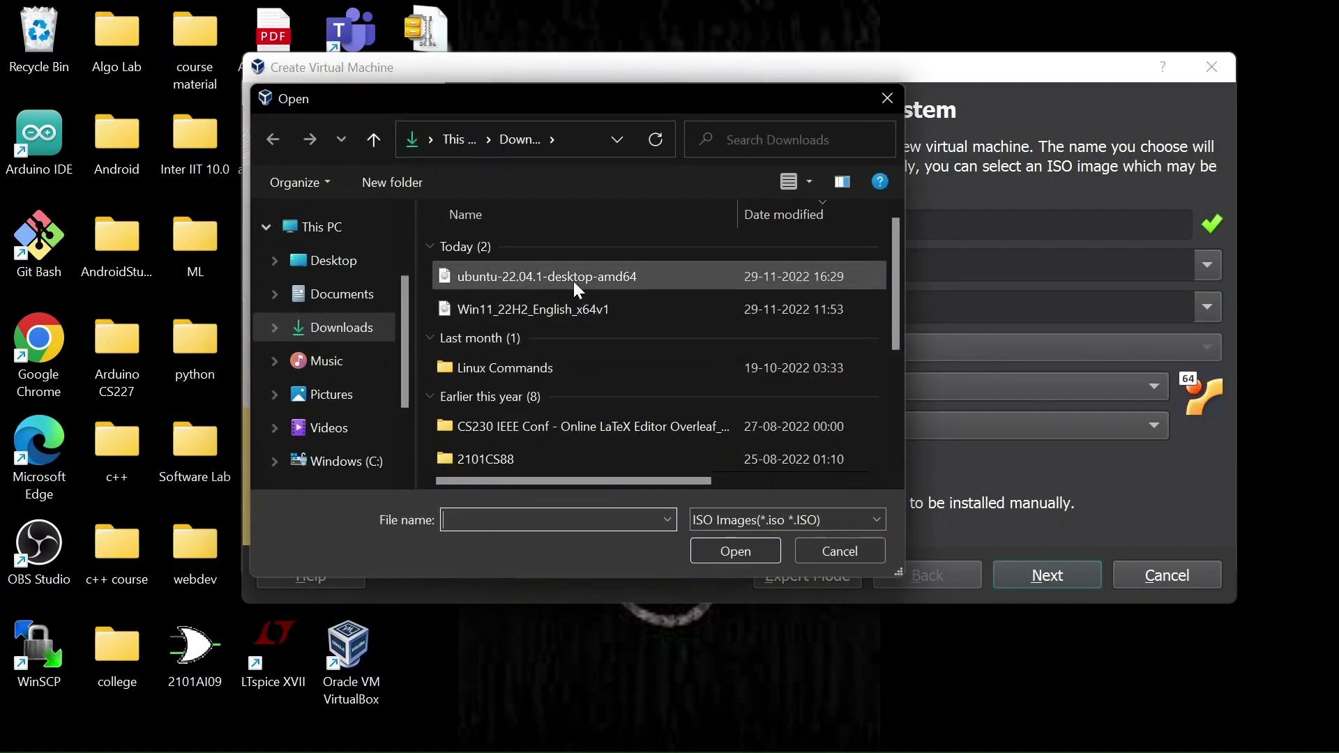
pyautogui.click(573, 276)
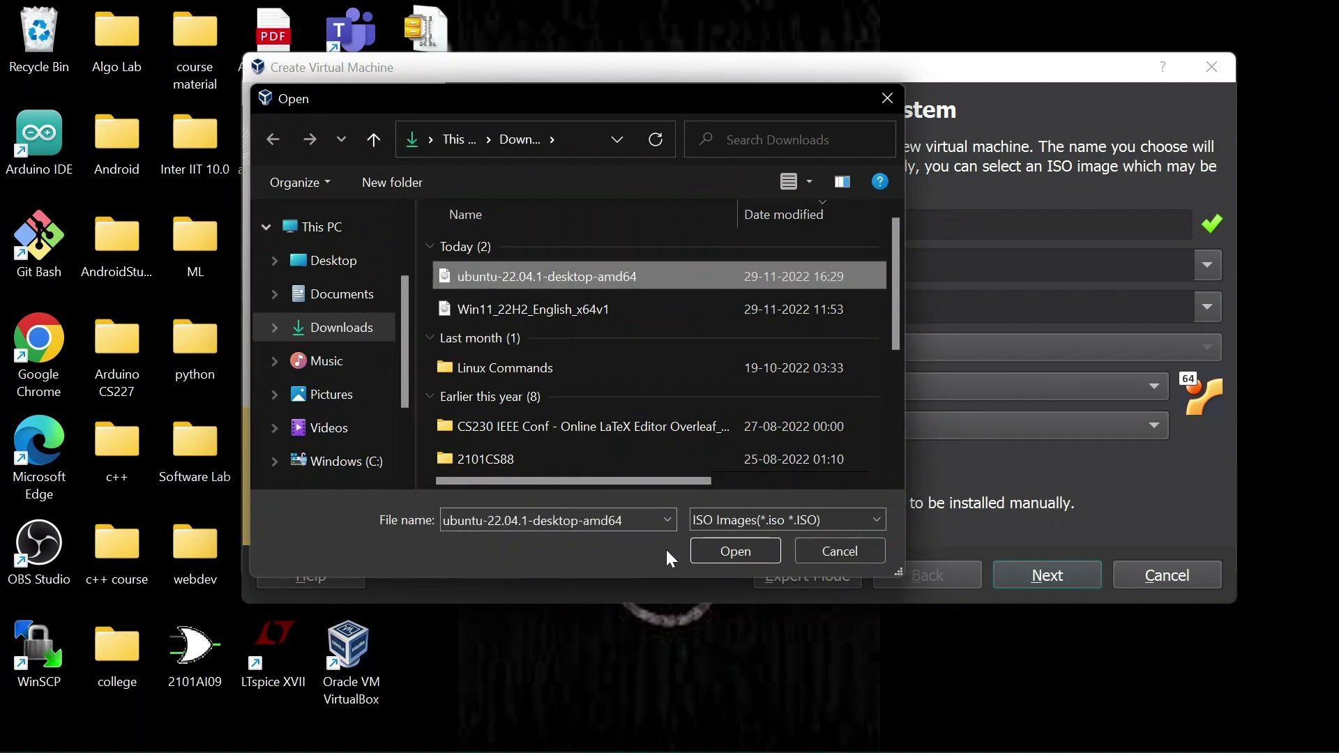
pyautogui.click(727, 552)
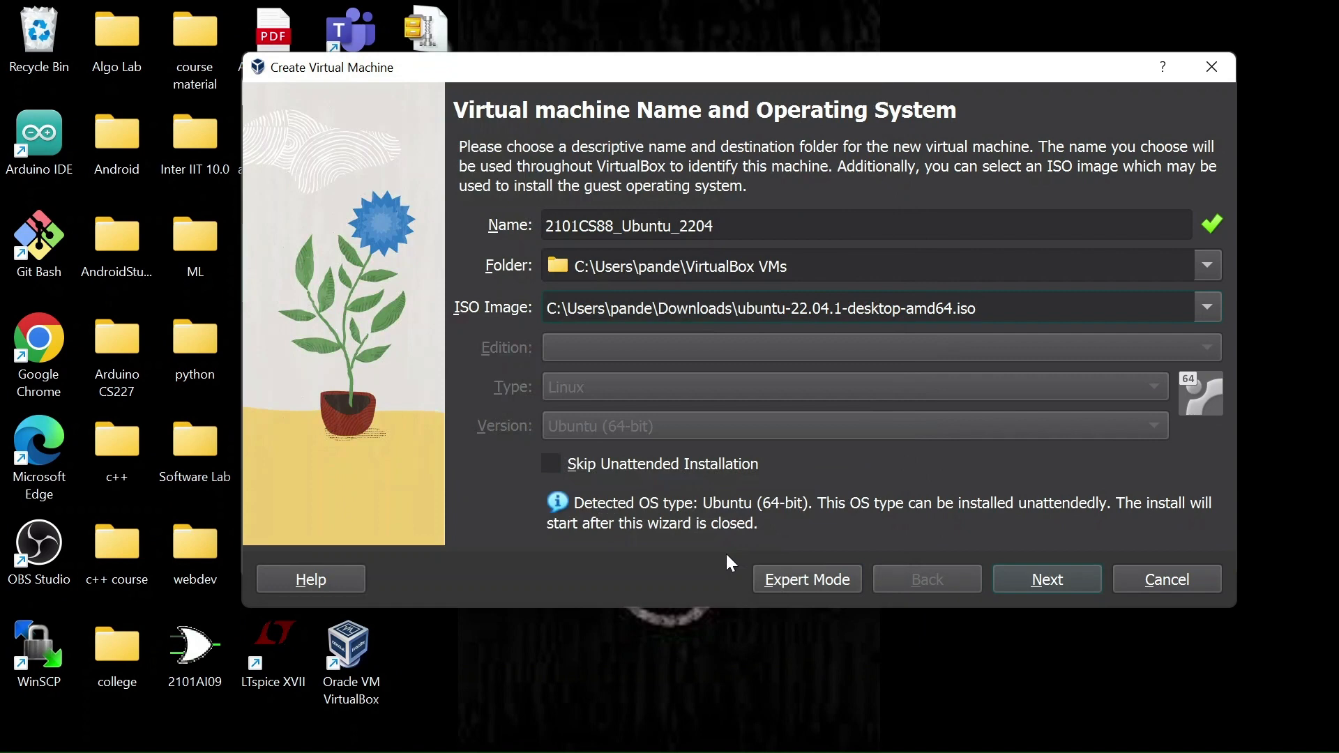
# Step: Switch to the browser, look over the Ubuntu Desktop download page, and return to the wizard
pyautogui.moveTo(760, 750)
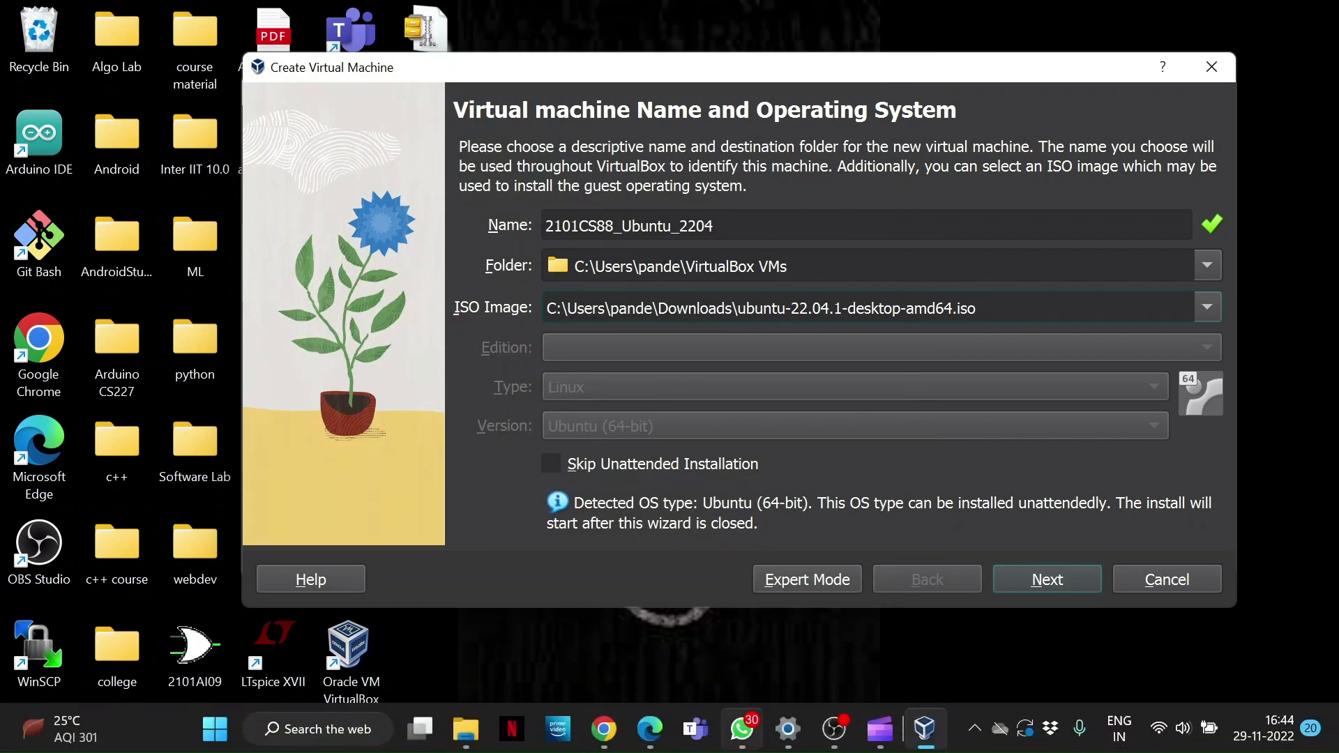
pyautogui.click(648, 731)
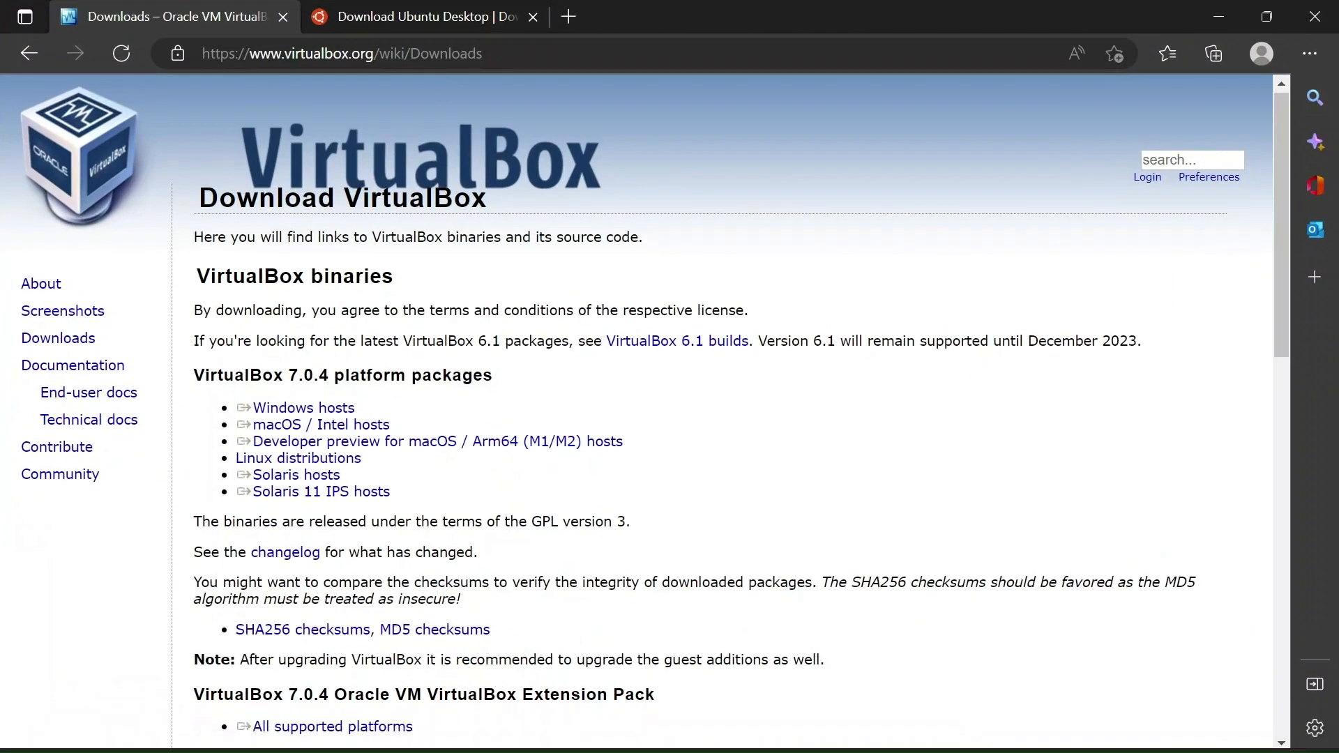
pyautogui.click(430, 26)
pyautogui.scroll(6, 627, 140)
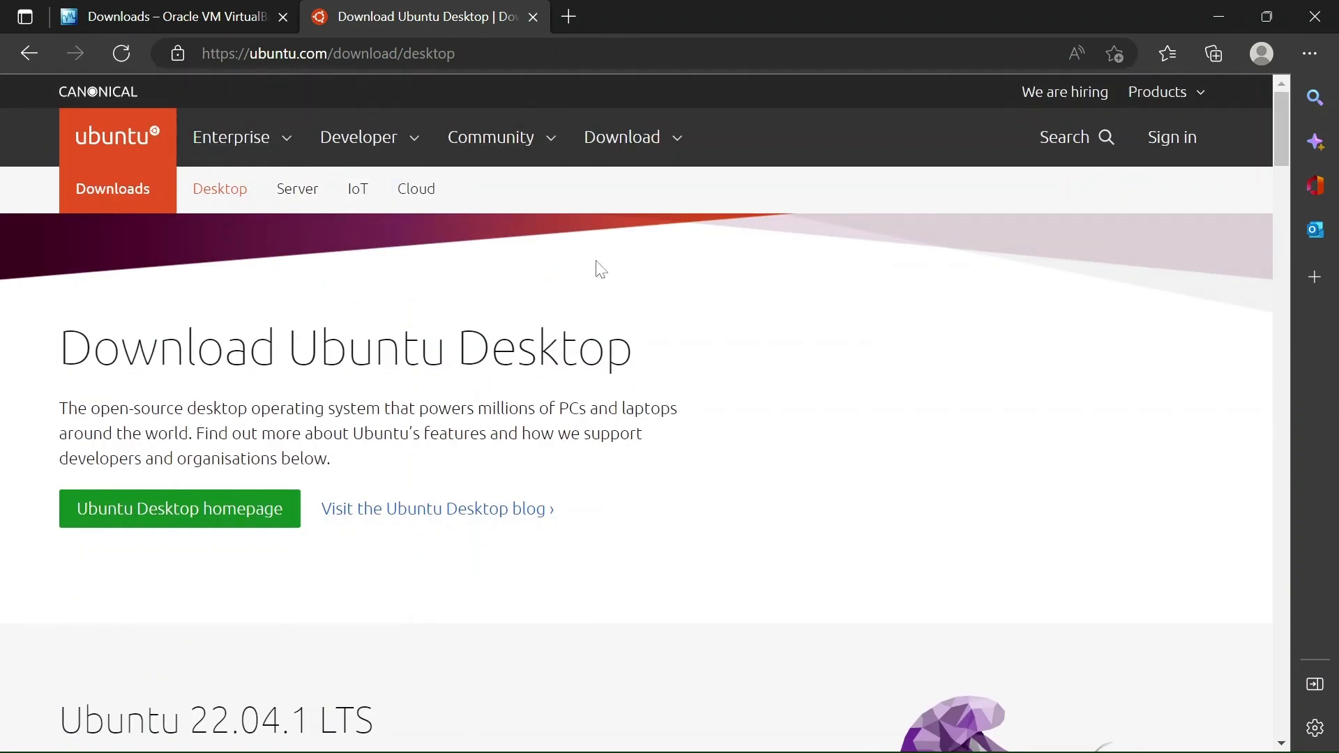
pyautogui.scroll(-5, 601, 270)
pyautogui.scroll(-2, 651, 409)
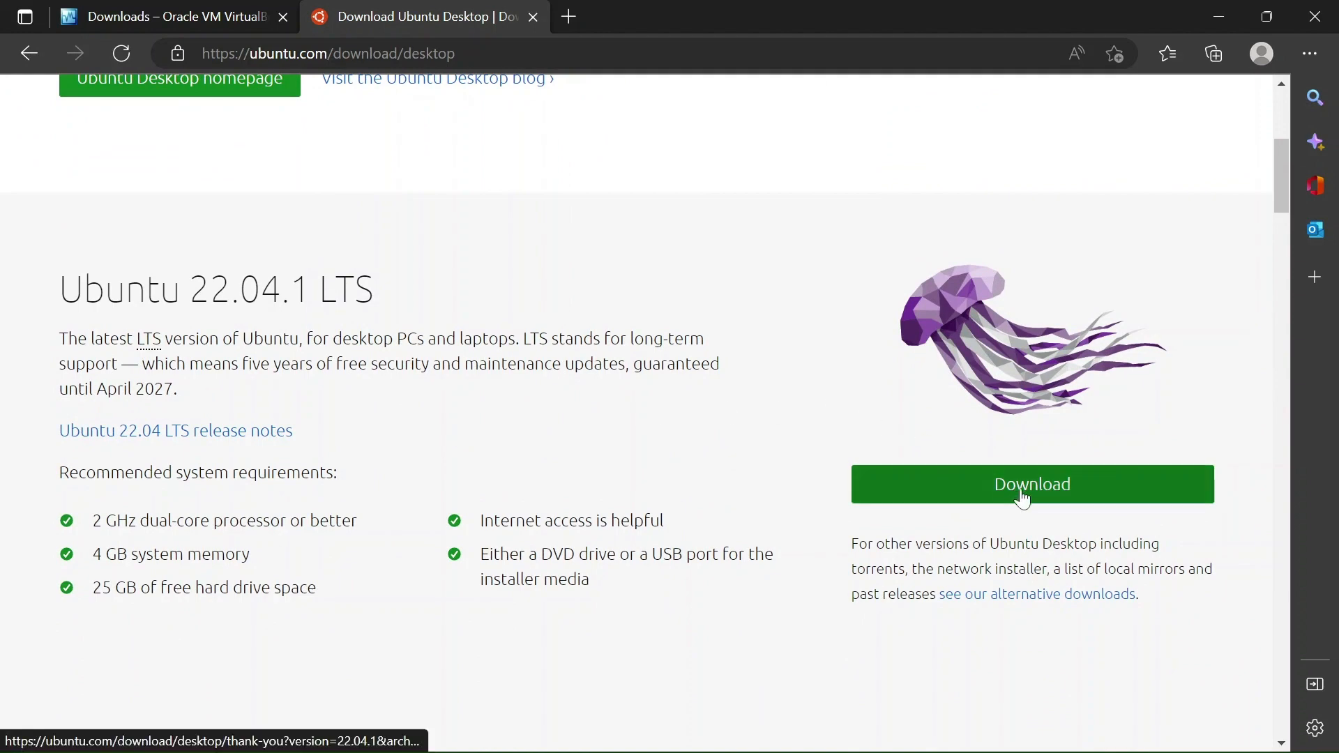
pyautogui.click(1218, 18)
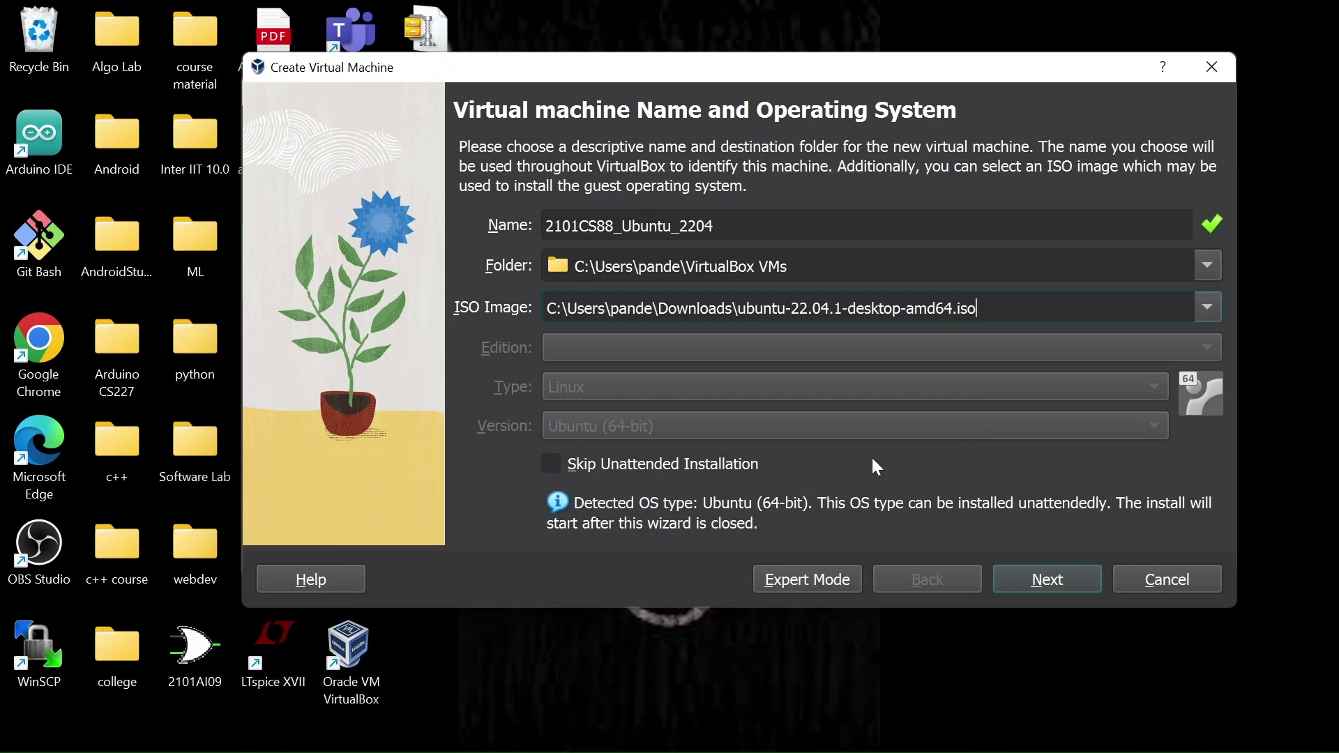
# Step: Continue to the unattended install setup, set the username to the user's full name, and briefly reveal the password
pyautogui.click(1053, 576)
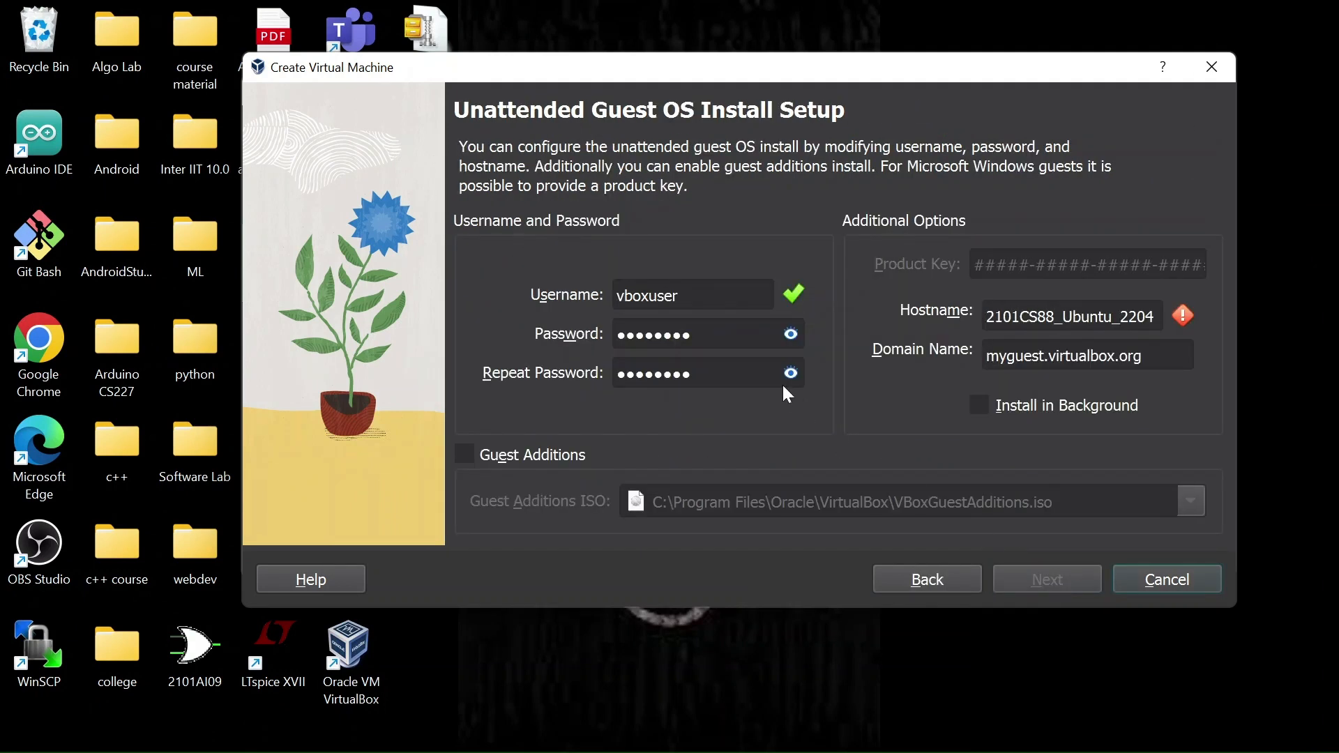
pyautogui.doubleClick(647, 295)
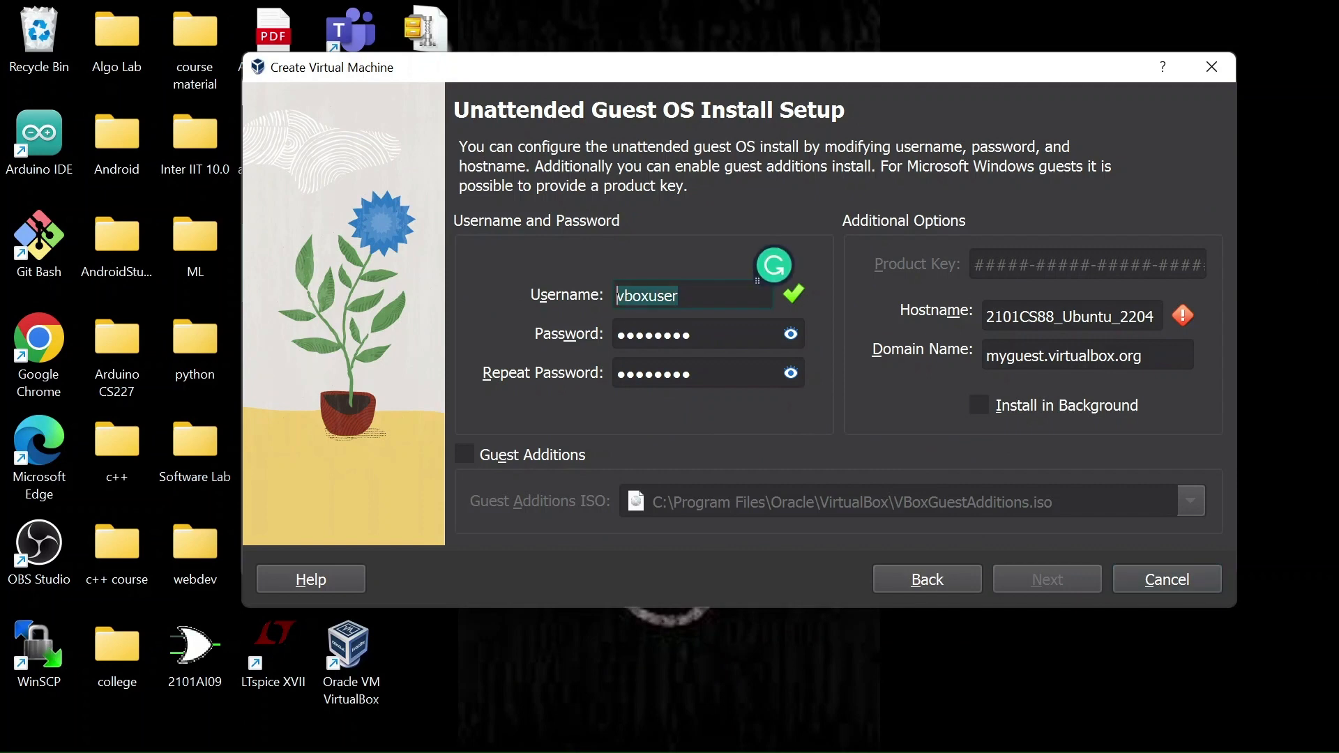
pyautogui.press('BackSpace')
pyautogui.write('Atul ')
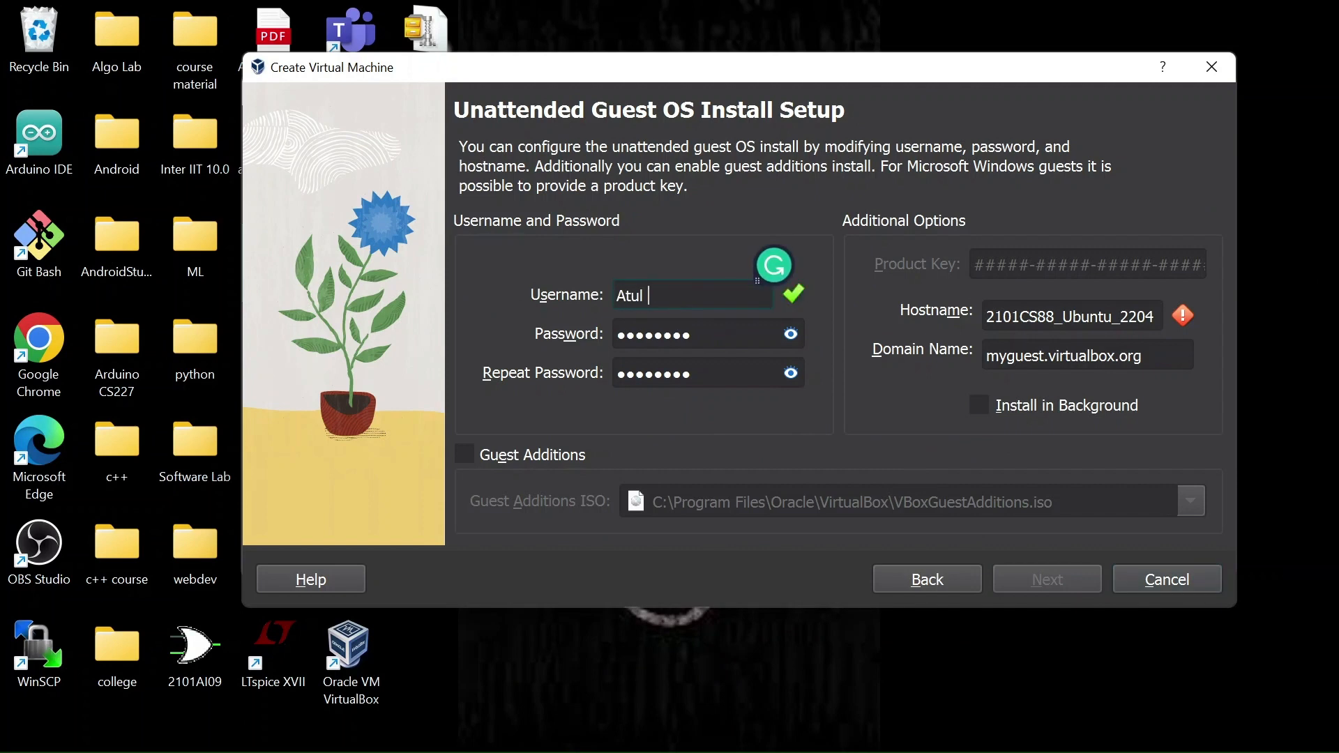
pyautogui.write('Pande')
pyautogui.click(799, 341)
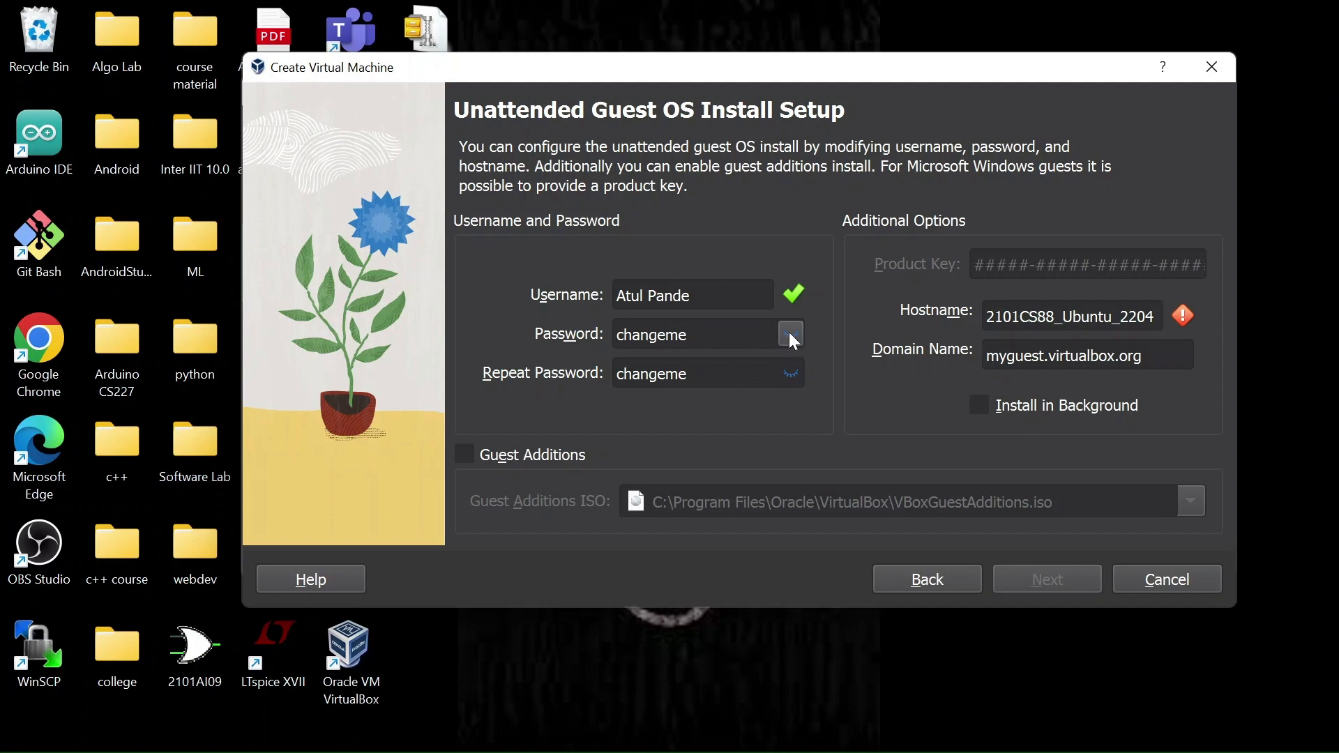
pyautogui.click(792, 336)
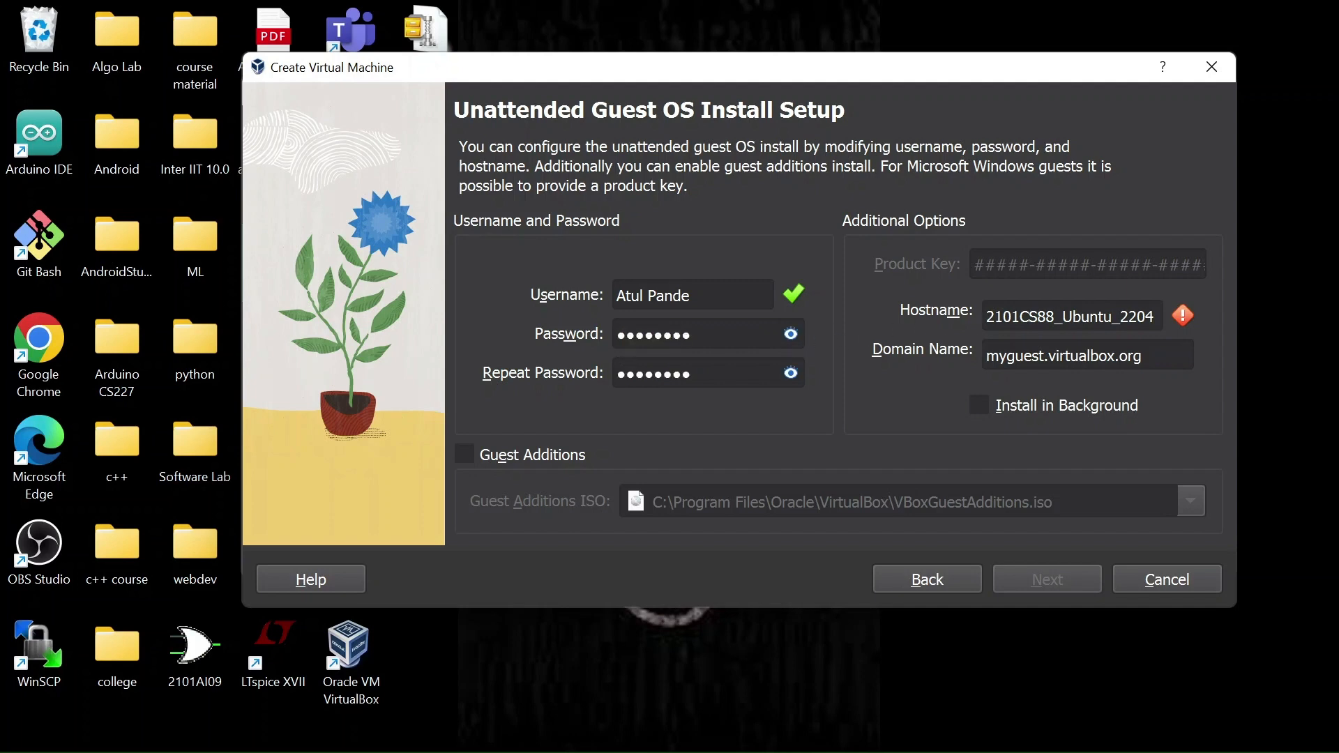
# Step: Shorten the hostname to Ubuntu2204 and continue to the hardware settings
pyautogui.moveTo(1063, 316); pyautogui.dragTo(984, 317)
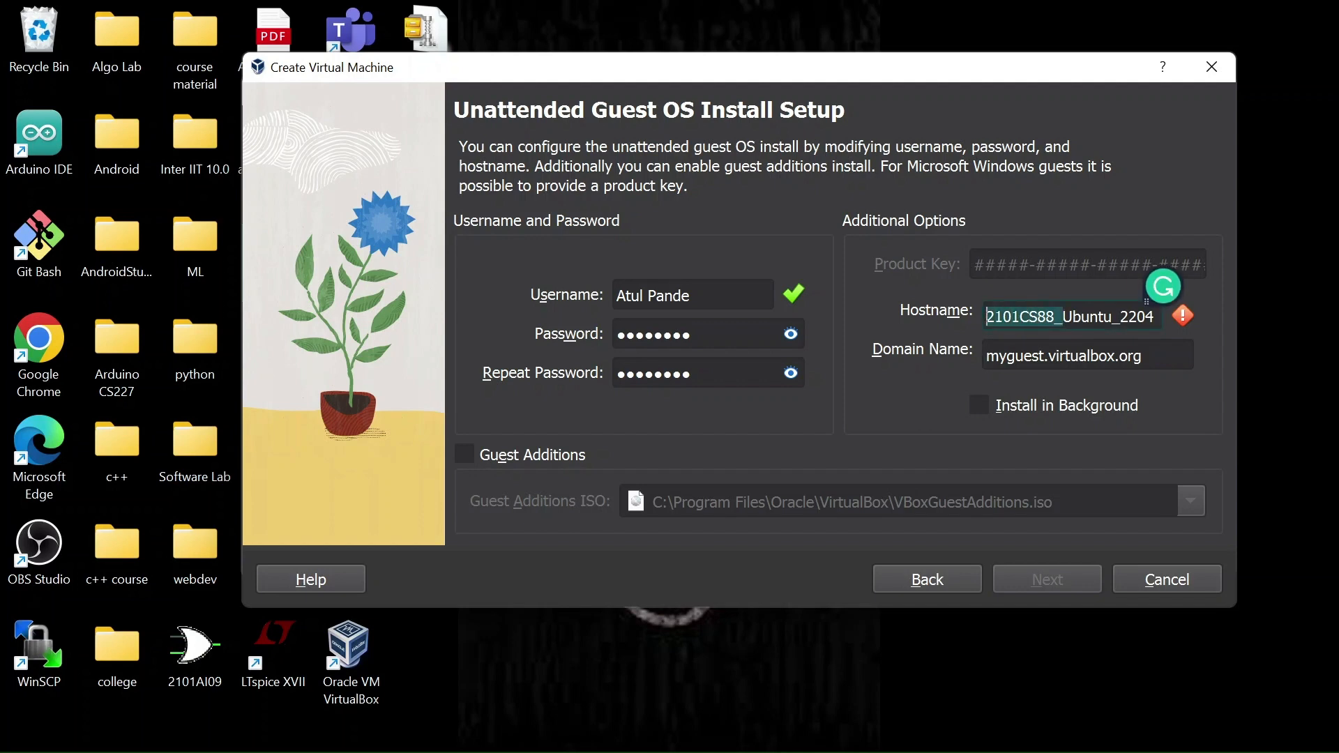
pyautogui.press('BackSpace')
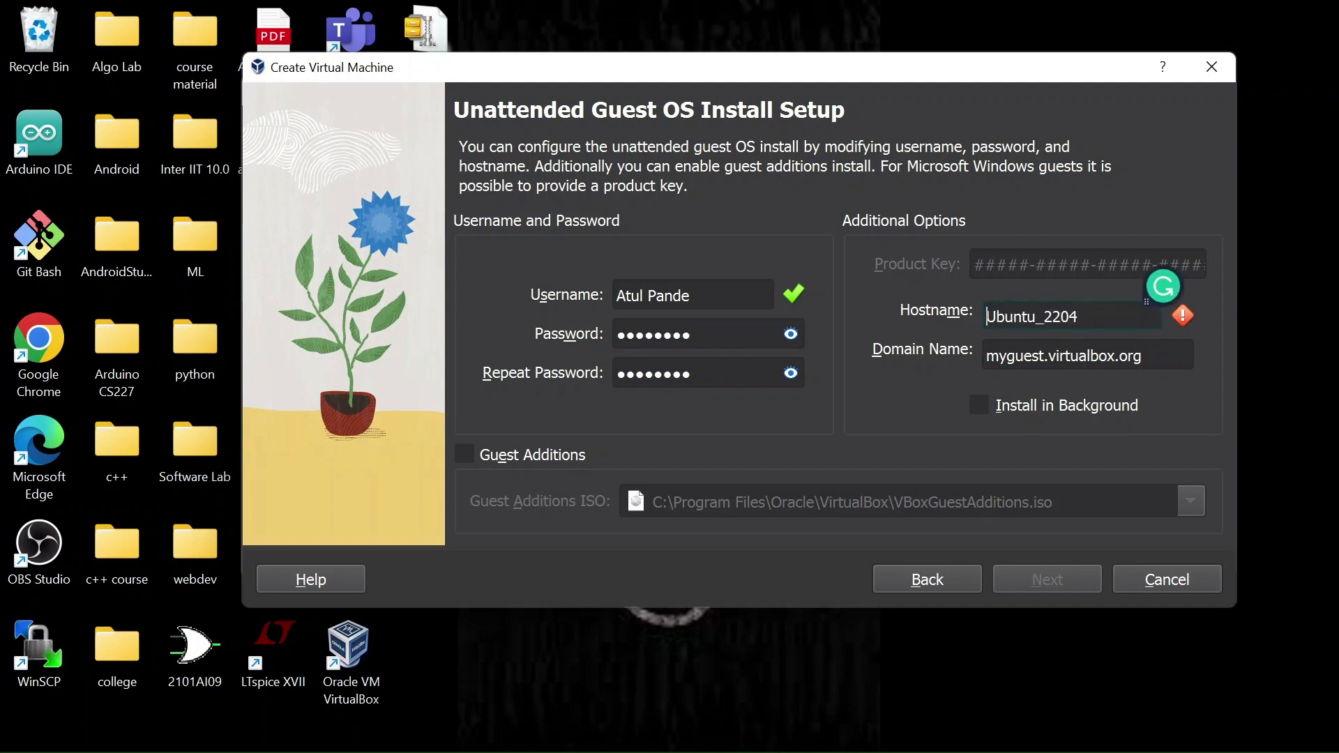
pyautogui.press('BackSpace')
pyautogui.click(1070, 576)
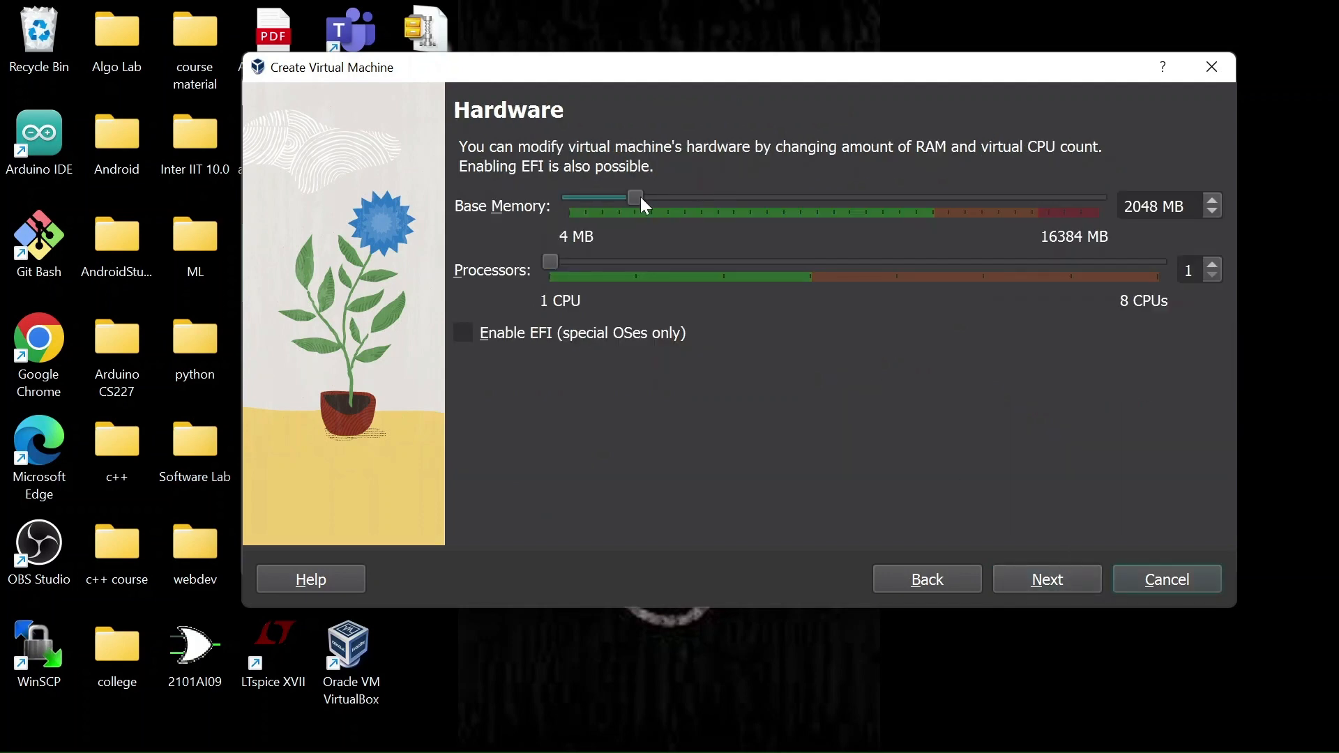
# Step: Set base memory to 11111 MB and processors to 4, then continue
pyautogui.moveTo(641, 199); pyautogui.dragTo(936, 202)
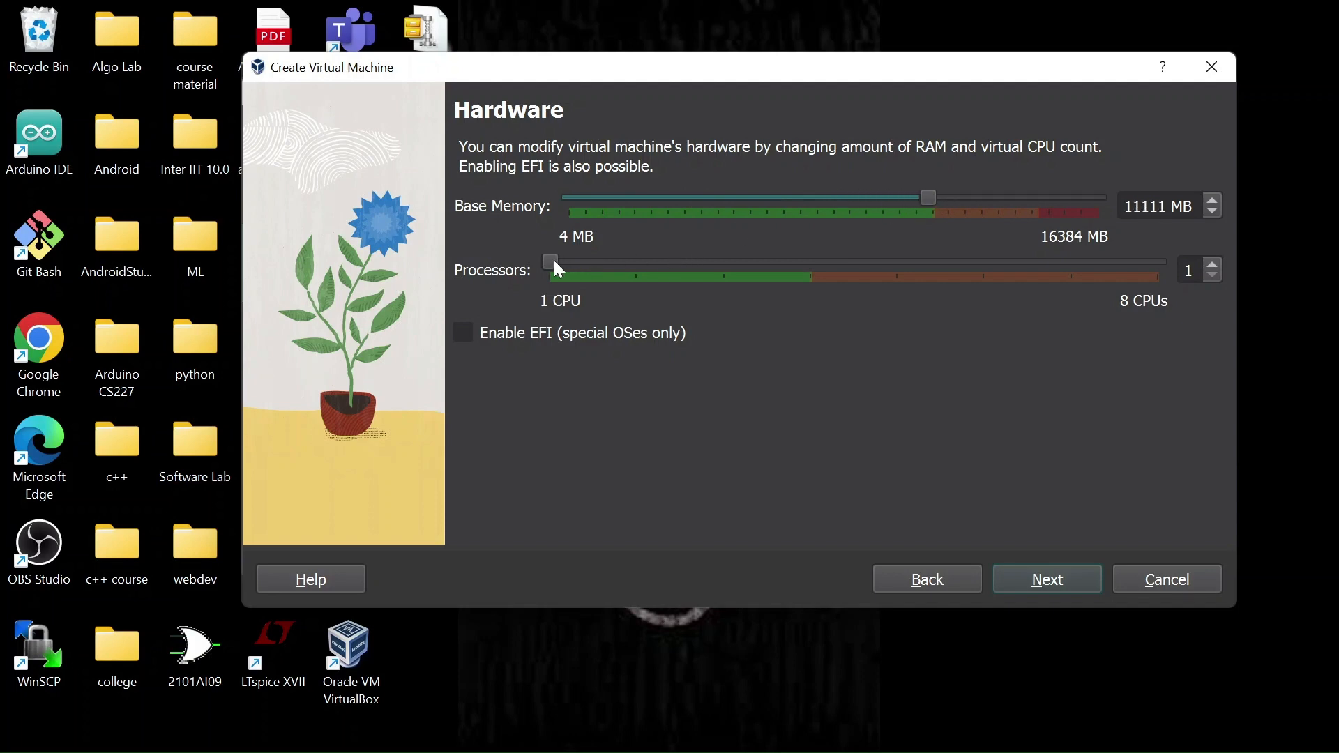
pyautogui.moveTo(557, 265); pyautogui.dragTo(793, 260)
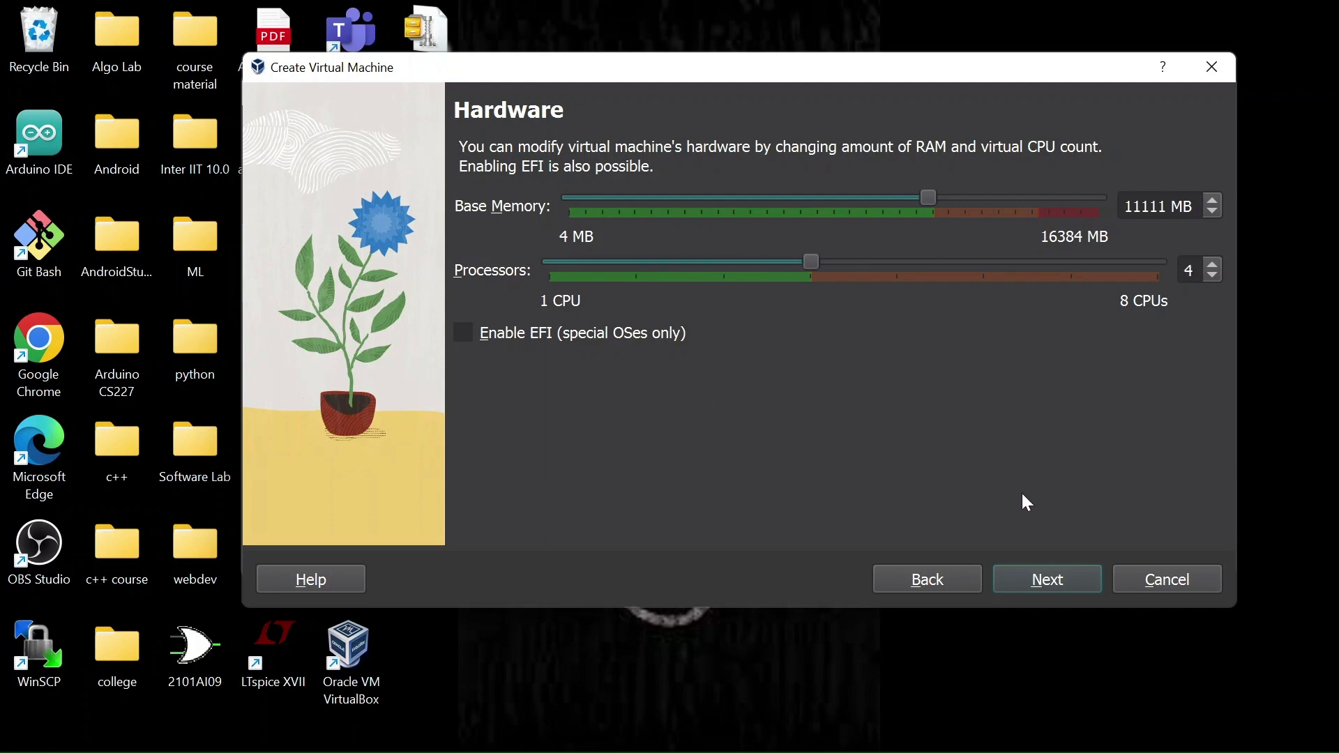
pyautogui.click(1040, 568)
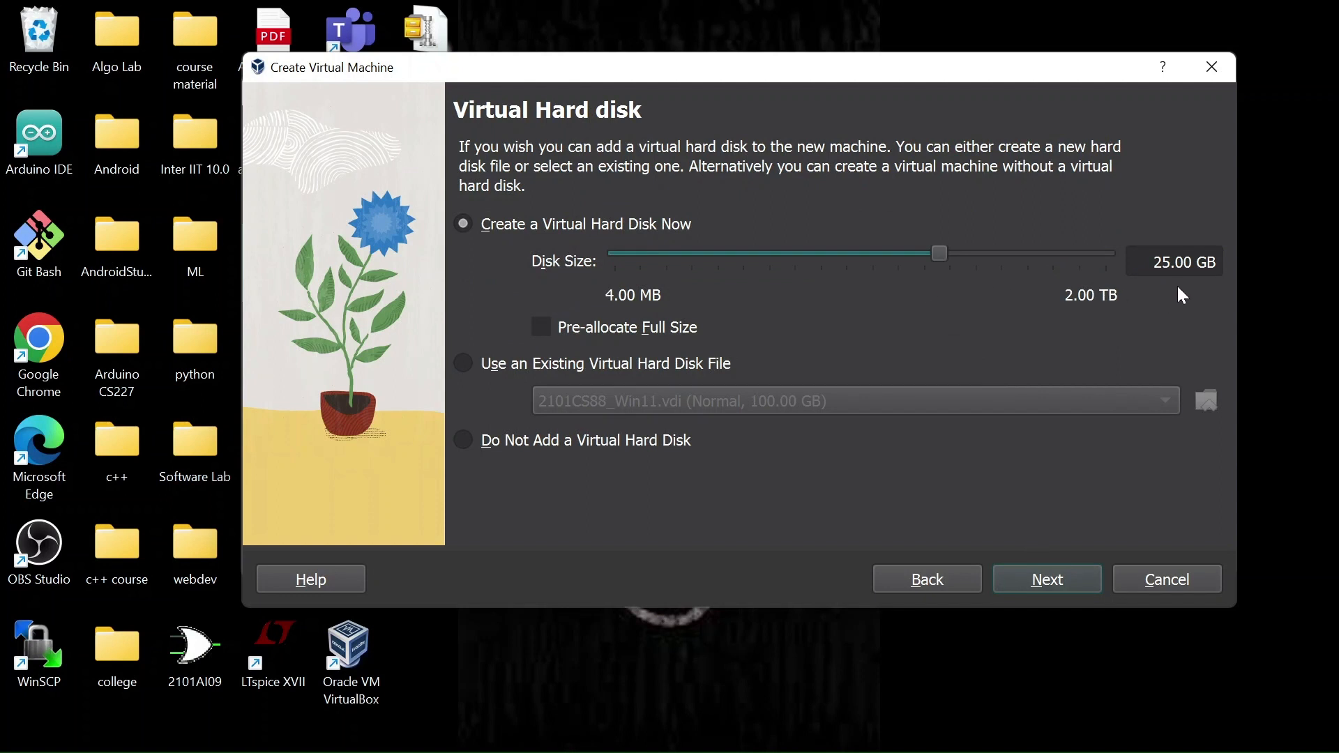
# Step: Accept the default virtual hard disk, review the summary, and finish creating the machine
pyautogui.click(1066, 582)
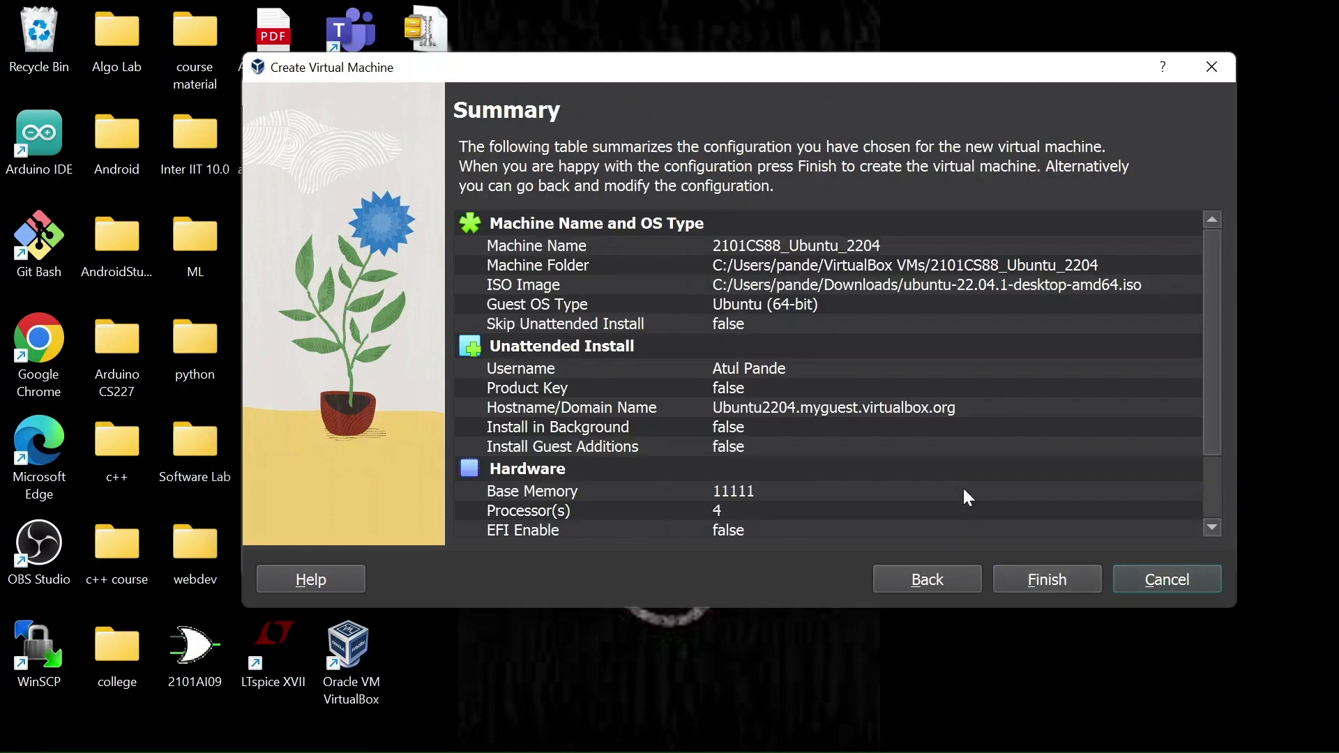
pyautogui.scroll(-2, 964, 489)
pyautogui.scroll(2, 964, 490)
pyautogui.click(1053, 581)
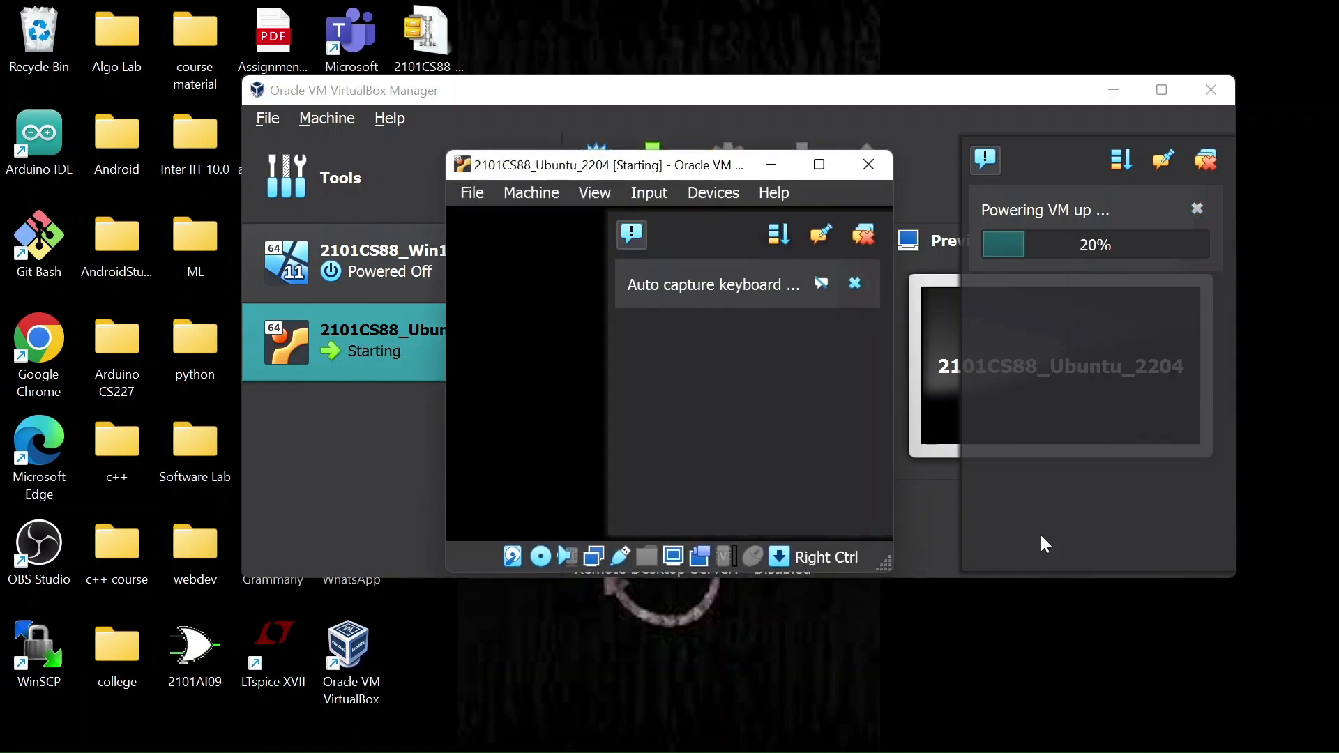
# Step: Maximize the running virtual machine window and dismiss its notification messages
pyautogui.click(825, 167)
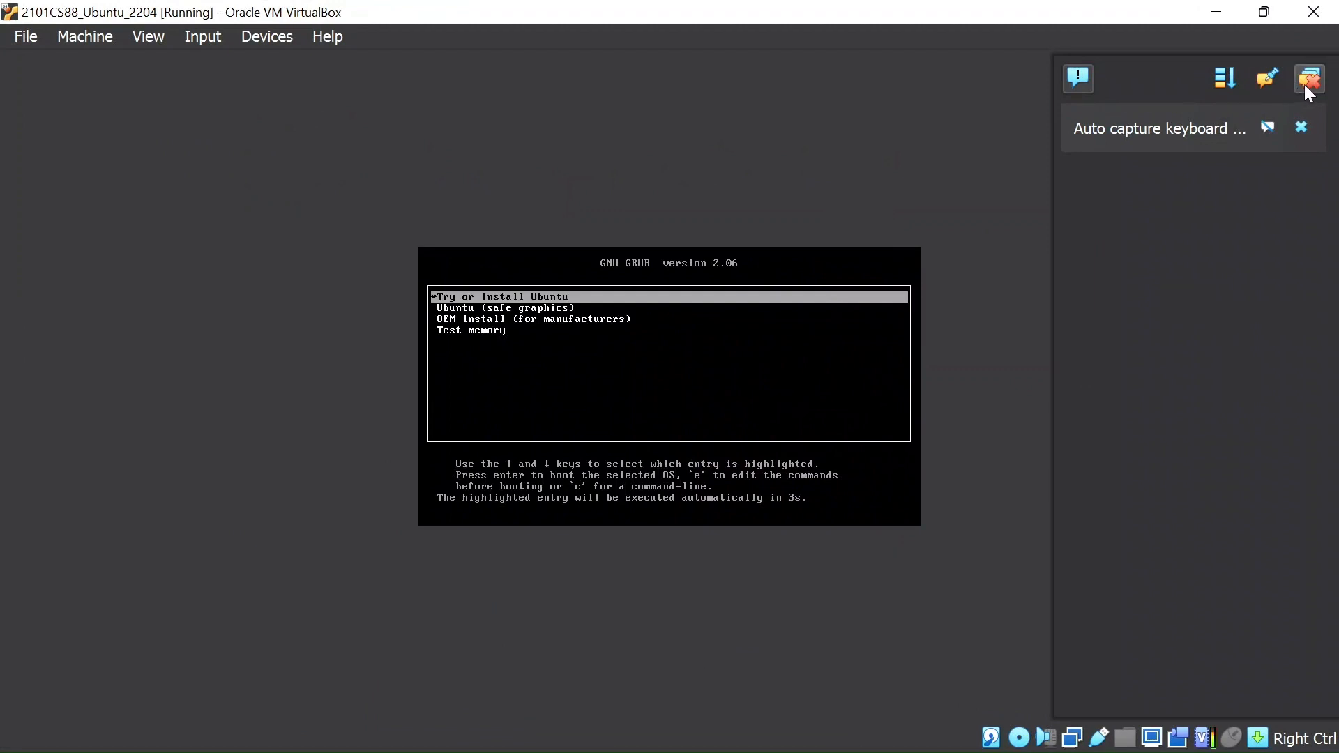
pyautogui.click(1304, 85)
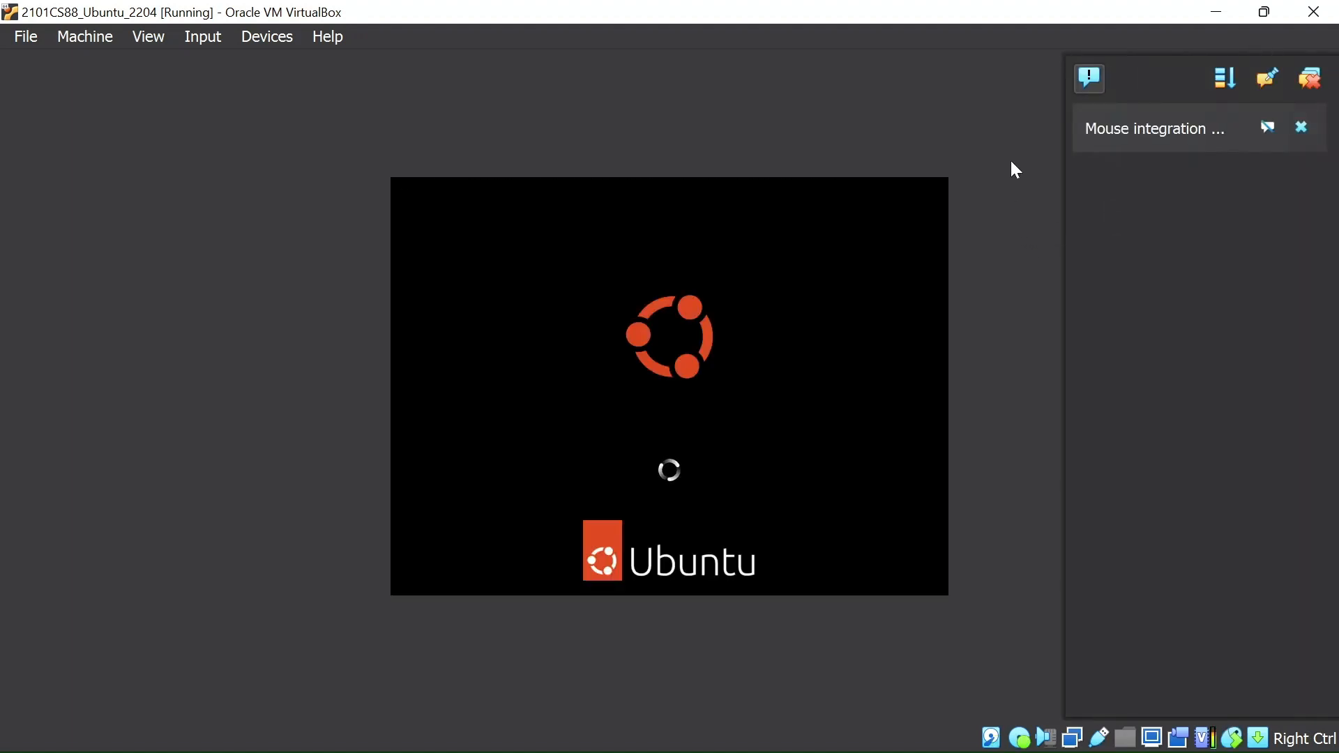
pyautogui.click(1313, 80)
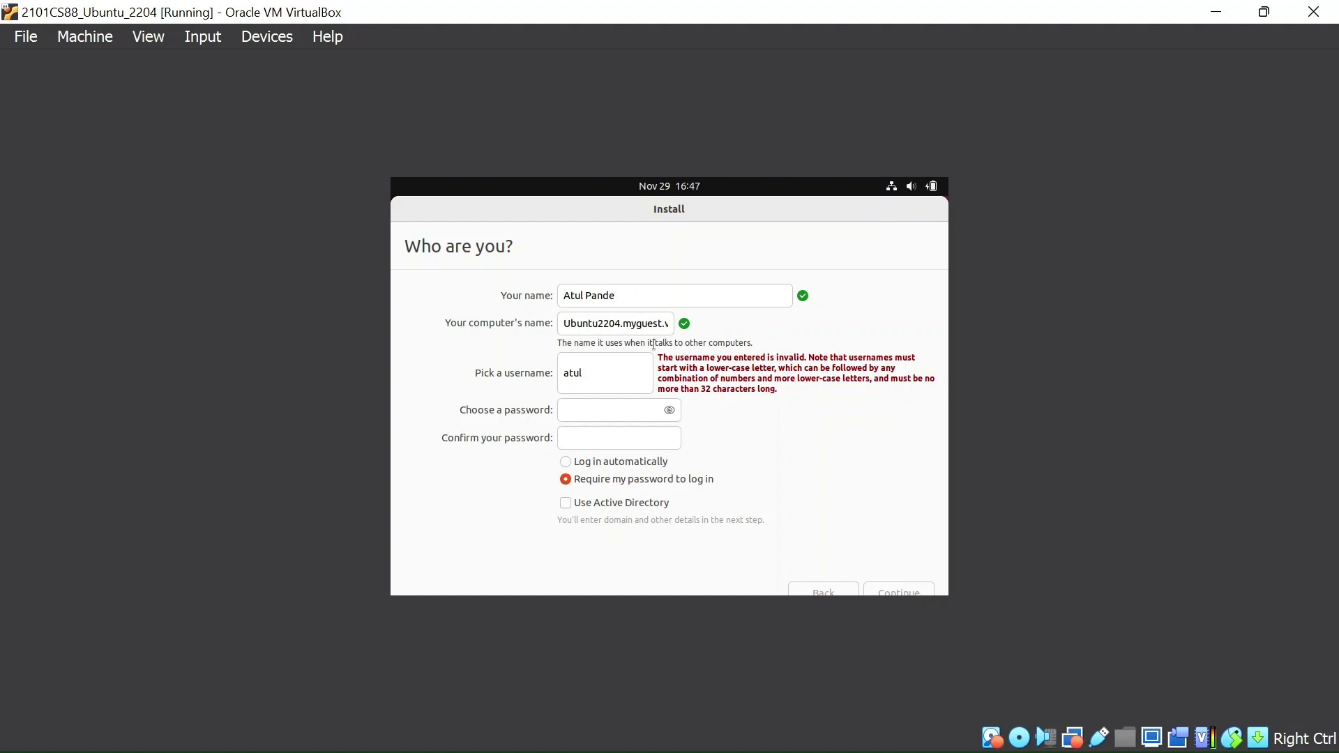
# Step: In the Ubuntu installer, select automatic login and correct the username to atul
pyautogui.click(608, 413)
pyautogui.click(564, 462)
pyautogui.click(595, 377)
pyautogui.press('BackSpace')
pyautogui.press('BackSpace')
pyautogui.press('BackSpace')
pyautogui.press('BackSpace')
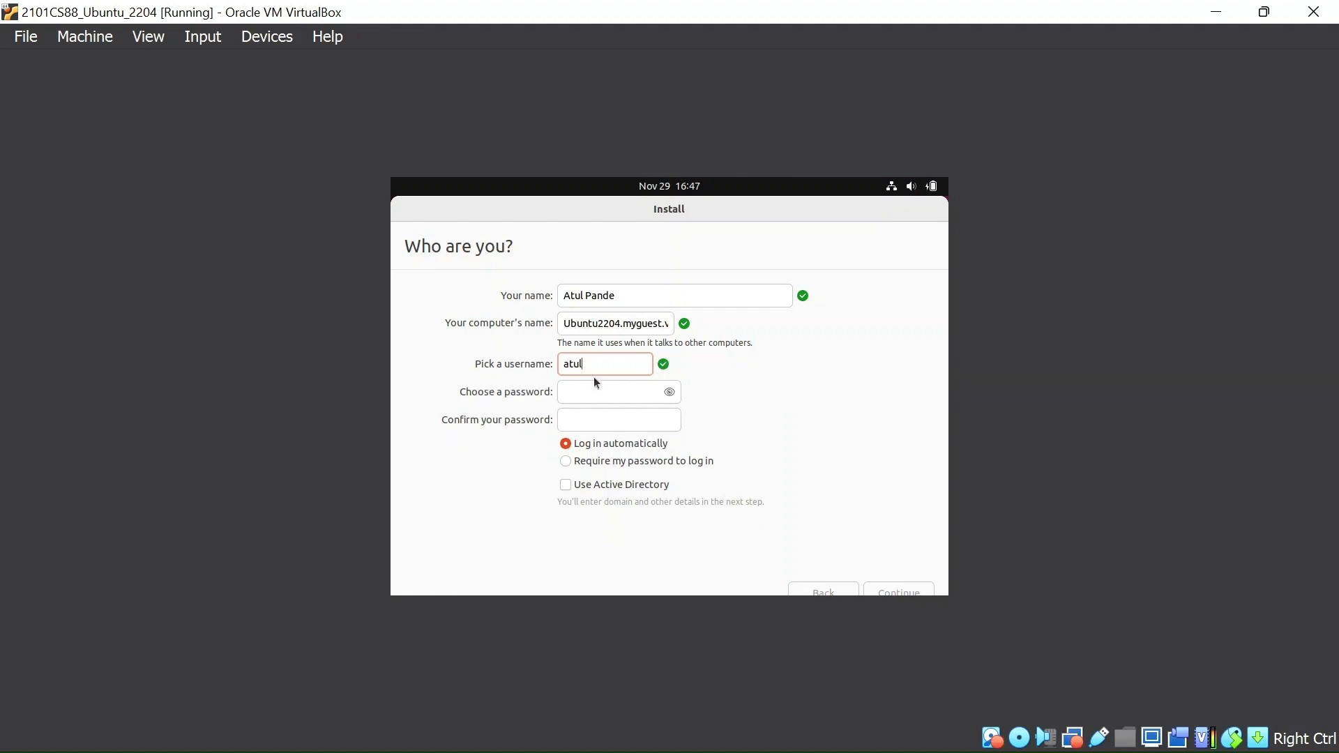
# Step: Enter and confirm the account password, then continue the installation
pyautogui.click(605, 396)
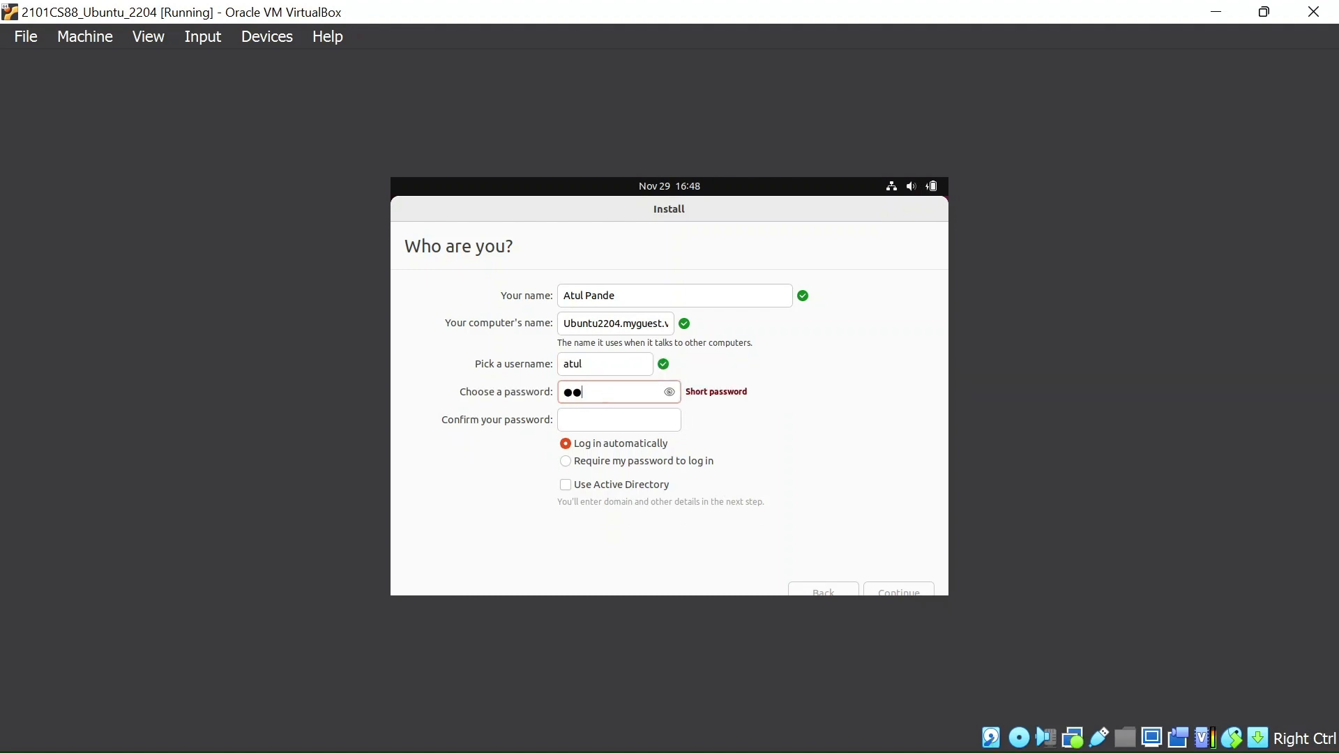
pyautogui.click(614, 427)
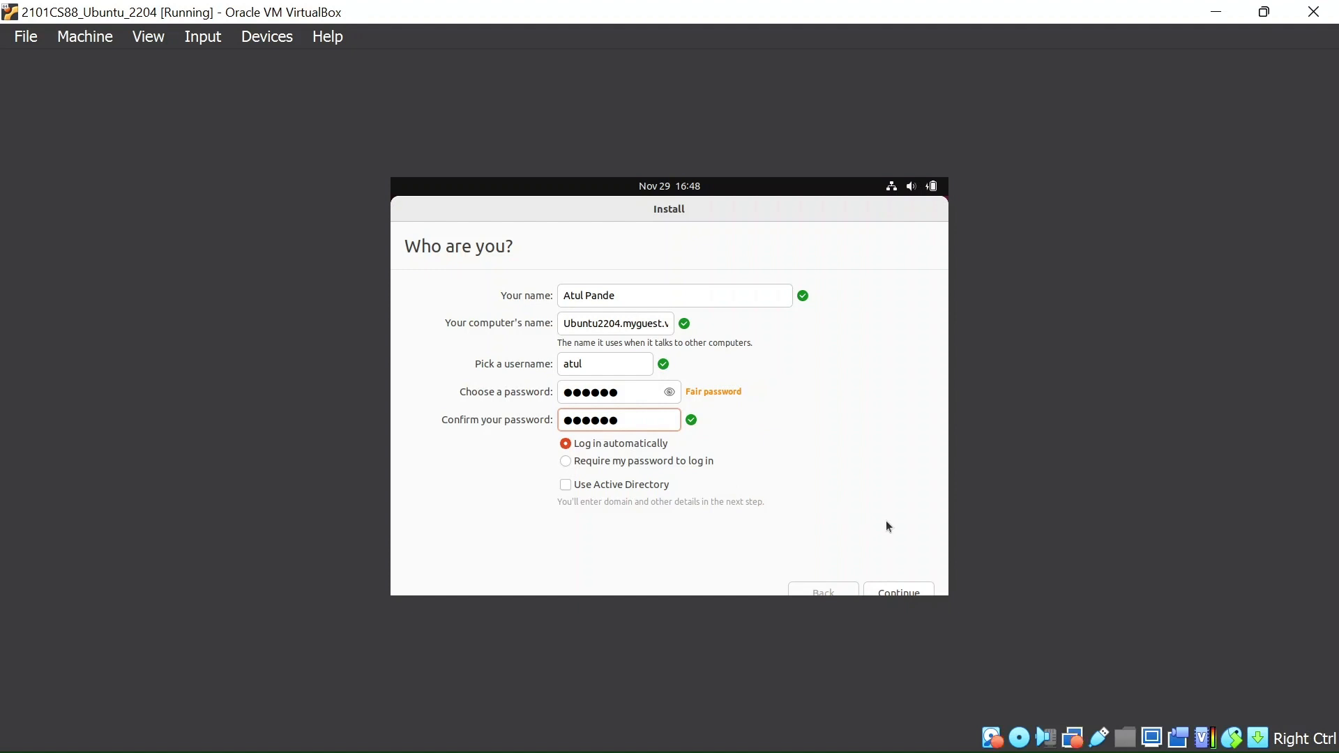
pyautogui.click(893, 592)
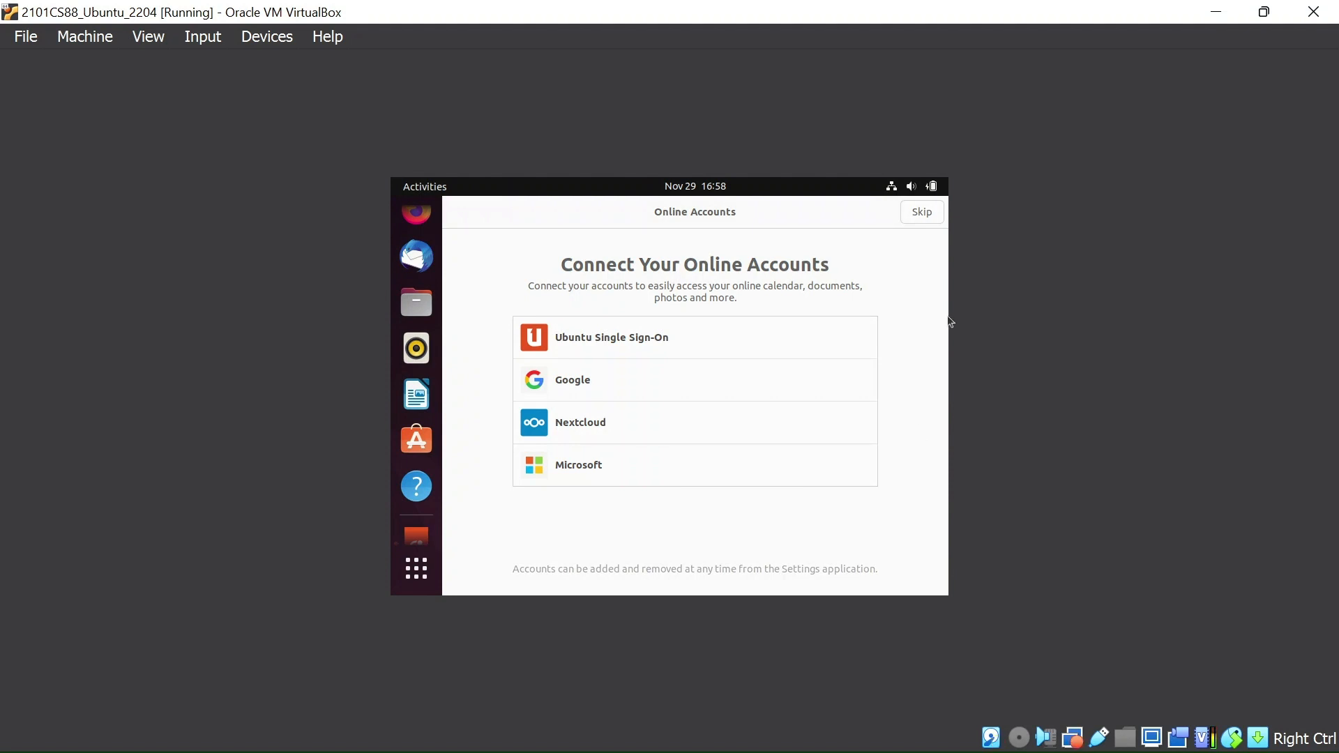
# Step: Skip connecting online accounts and step through the remaining Ubuntu welcome screens to finish the setup
pyautogui.click(919, 213)
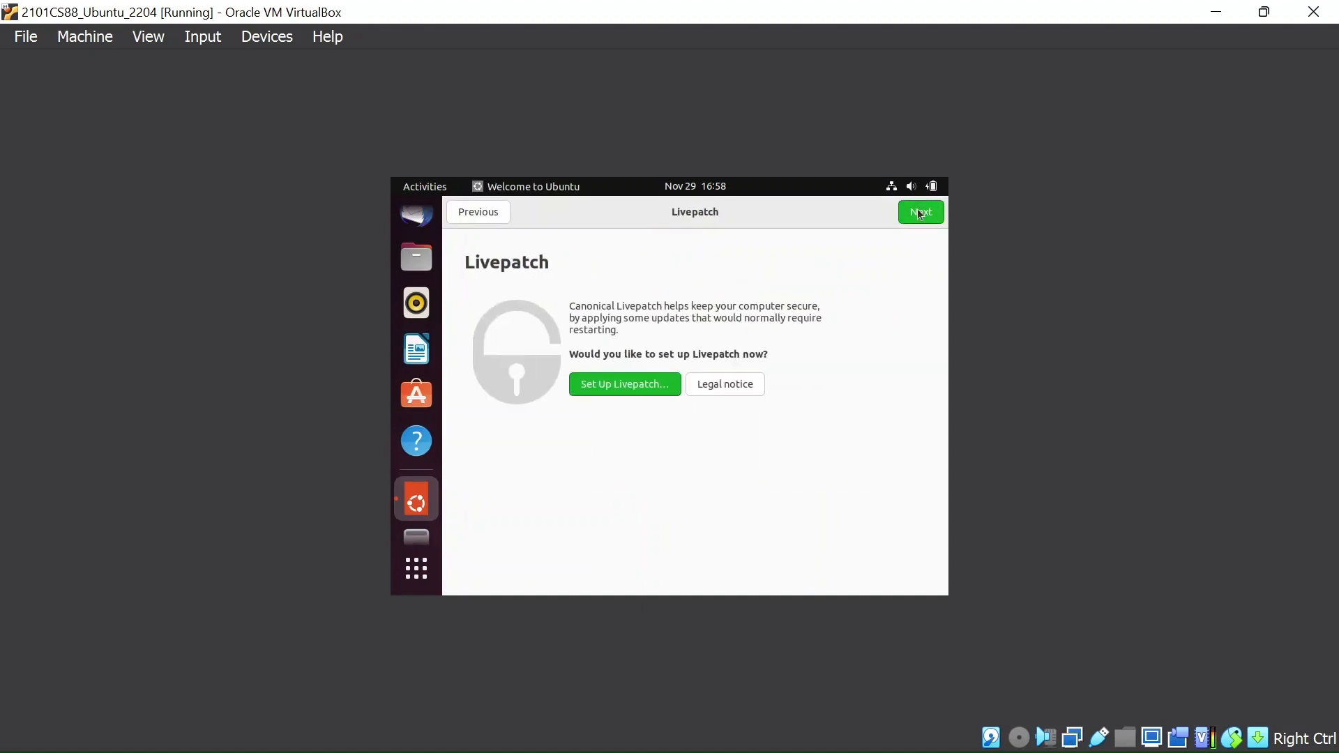
pyautogui.click(919, 212)
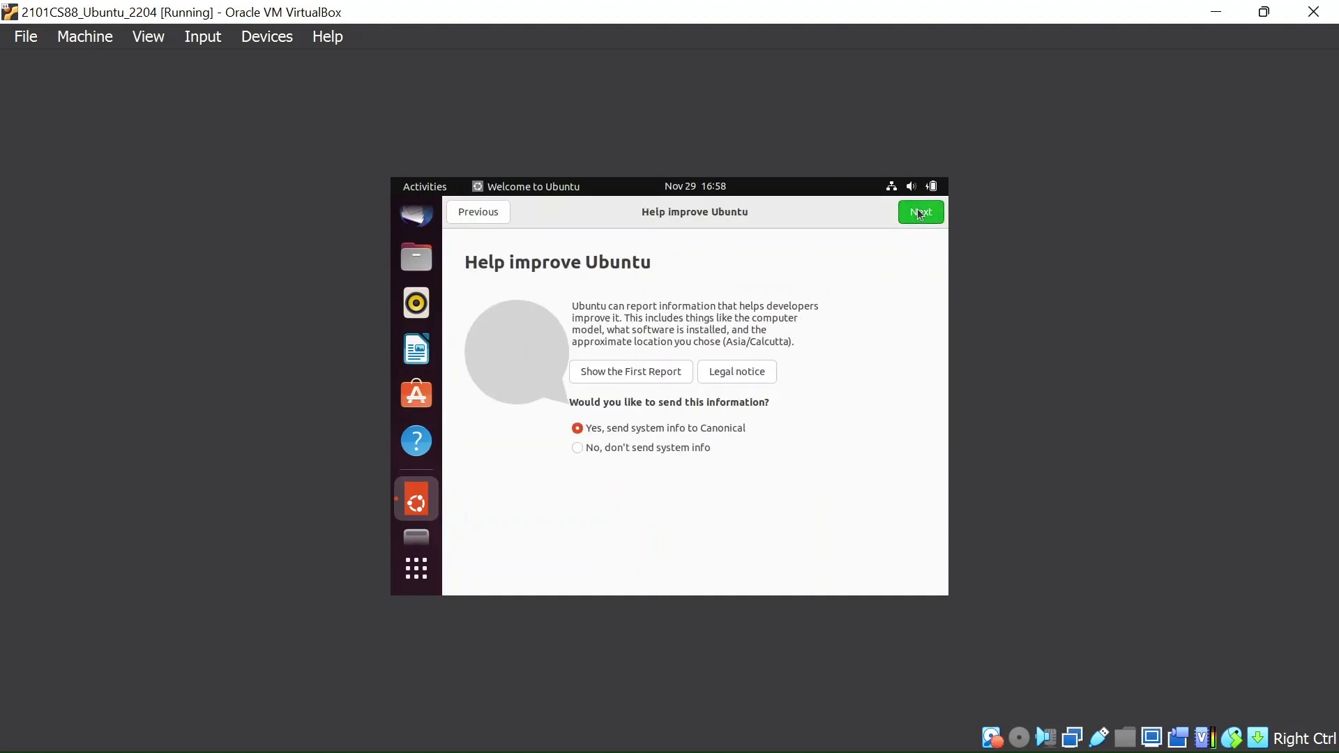
pyautogui.click(920, 212)
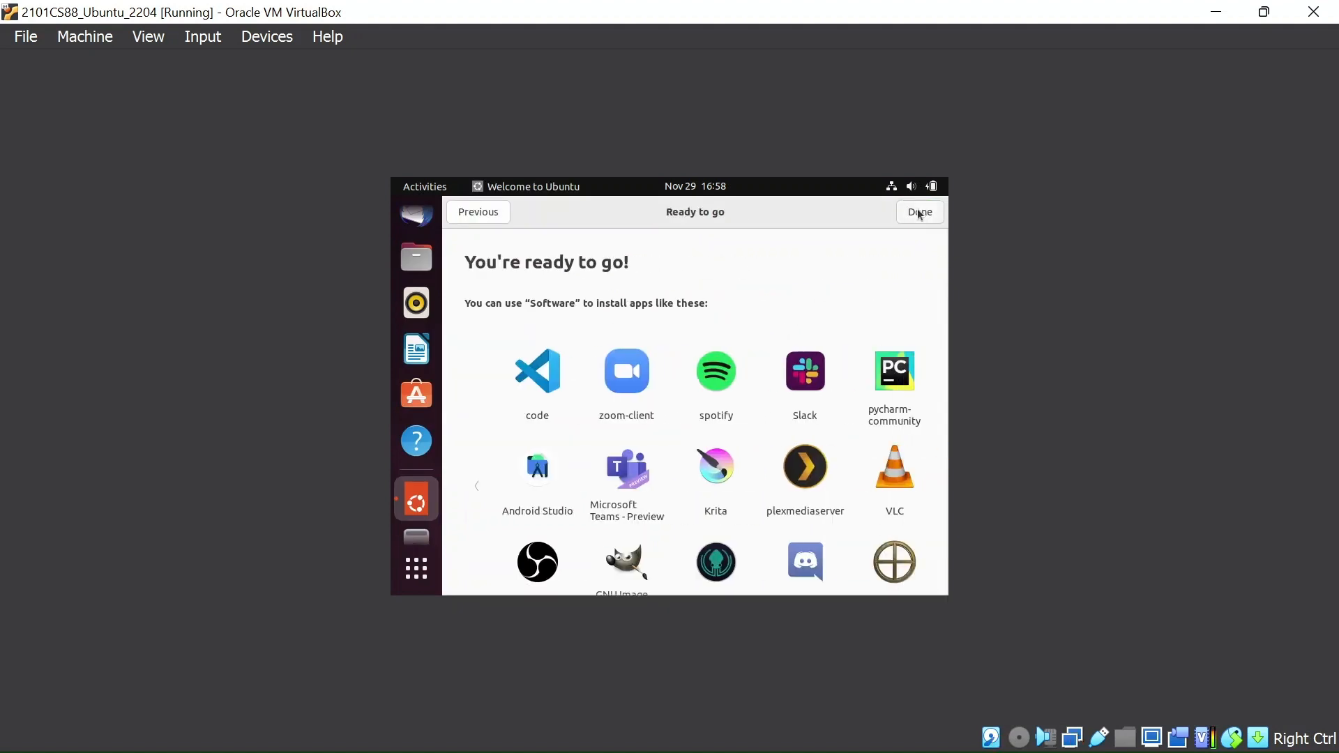
pyautogui.click(920, 213)
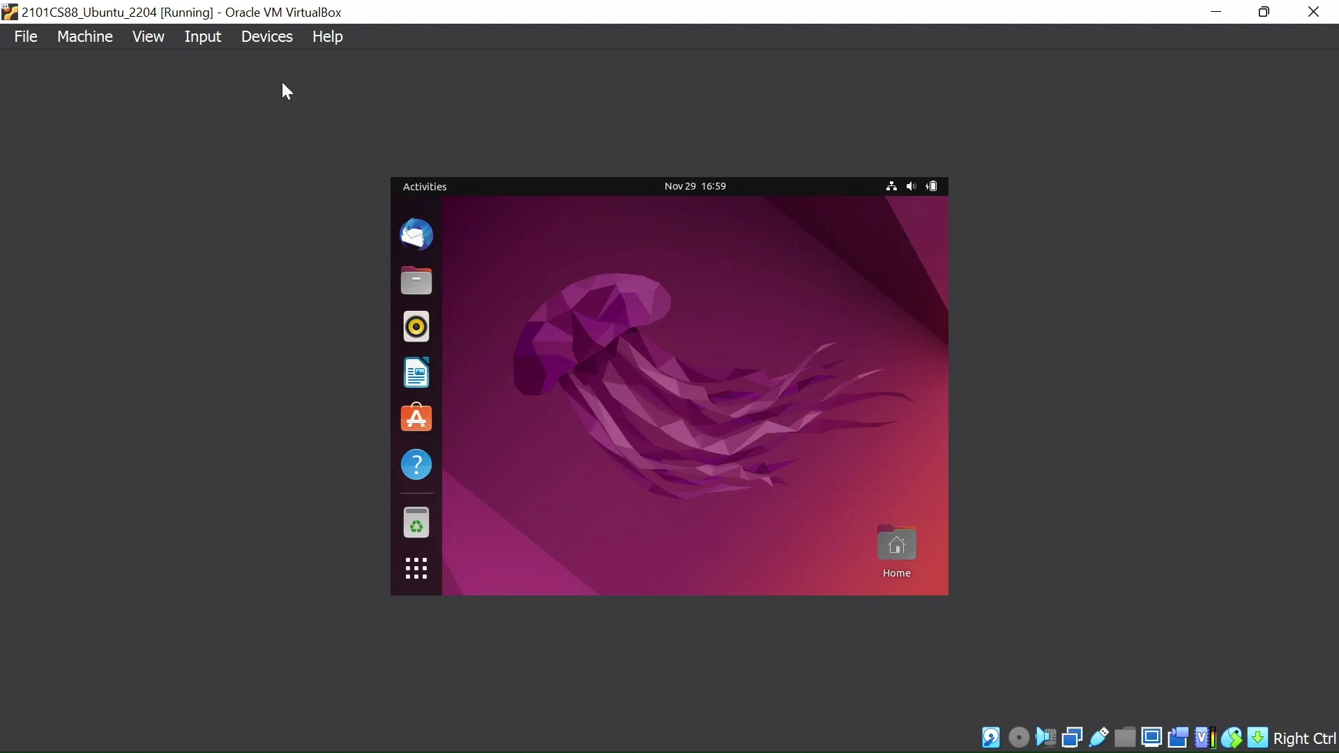
# Step: Toggle auto-resize of the guest display and insert the Guest Additions CD image into the virtual machine
pyautogui.click(145, 37)
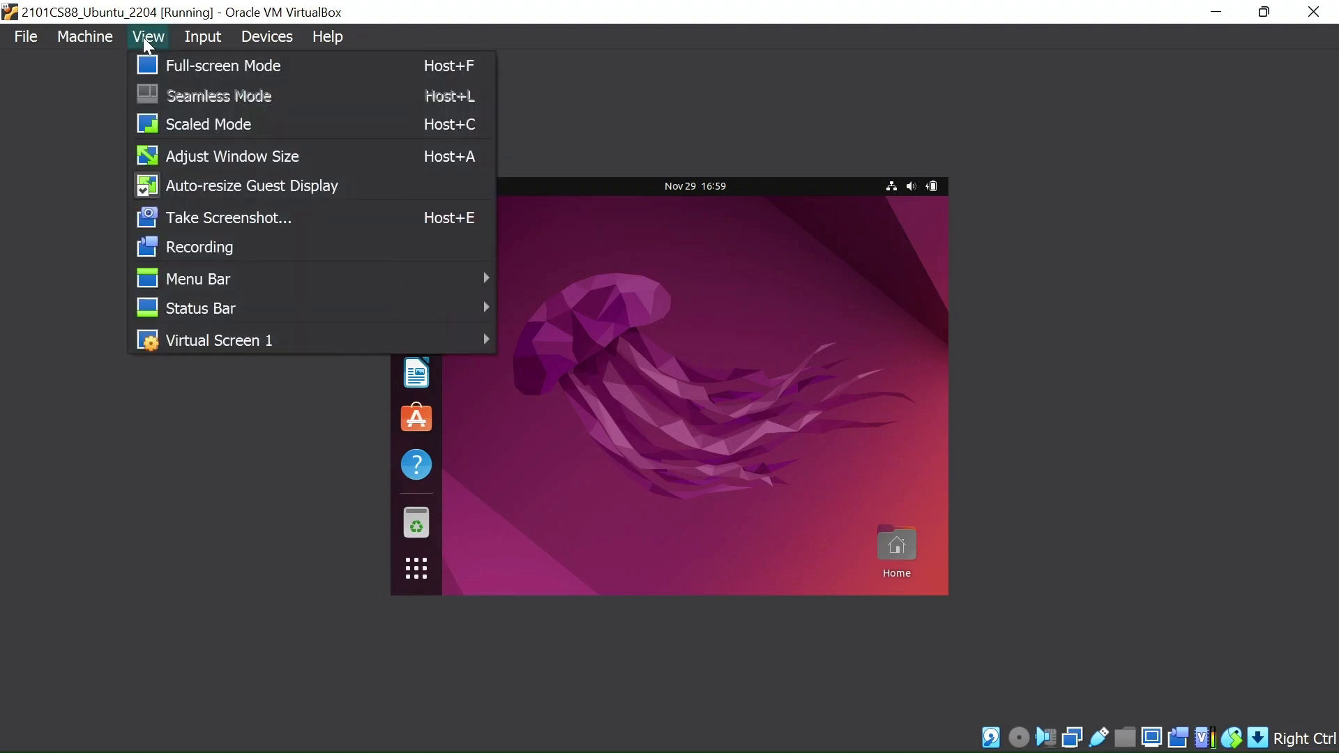
pyautogui.click(213, 187)
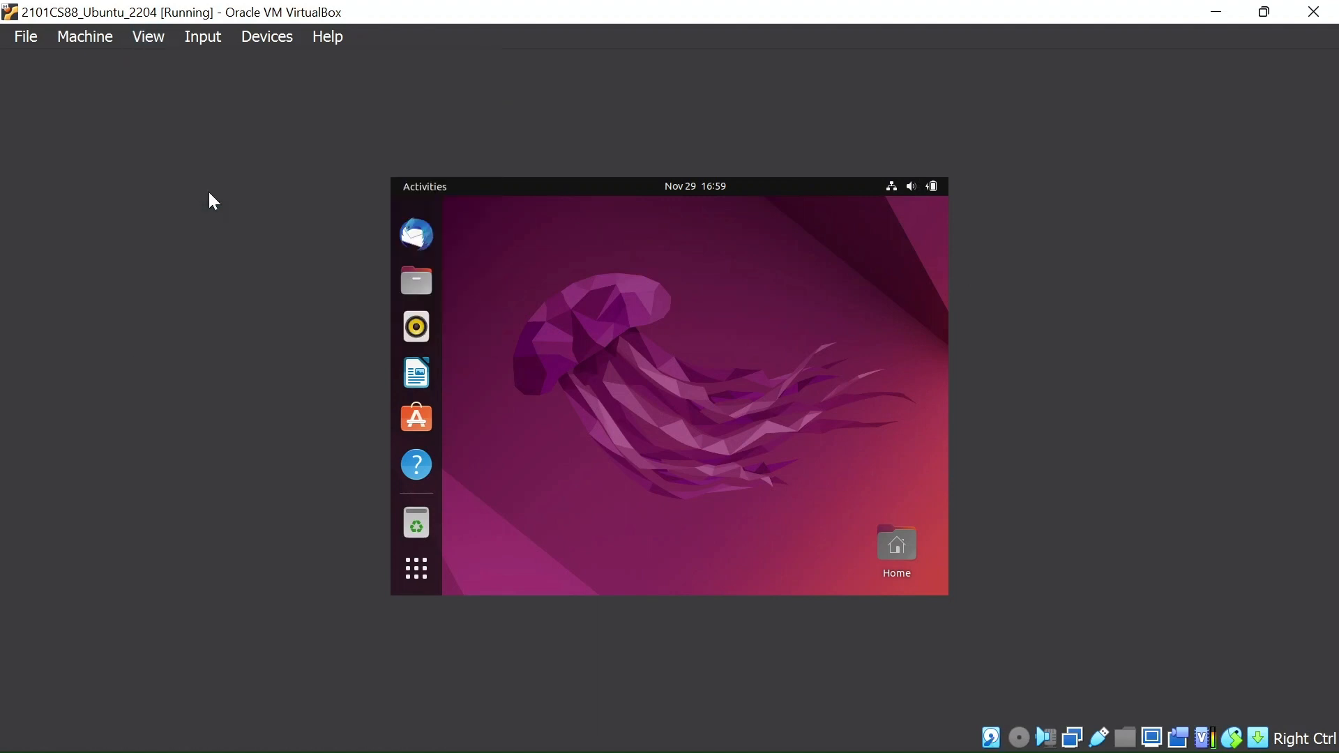
pyautogui.click(276, 42)
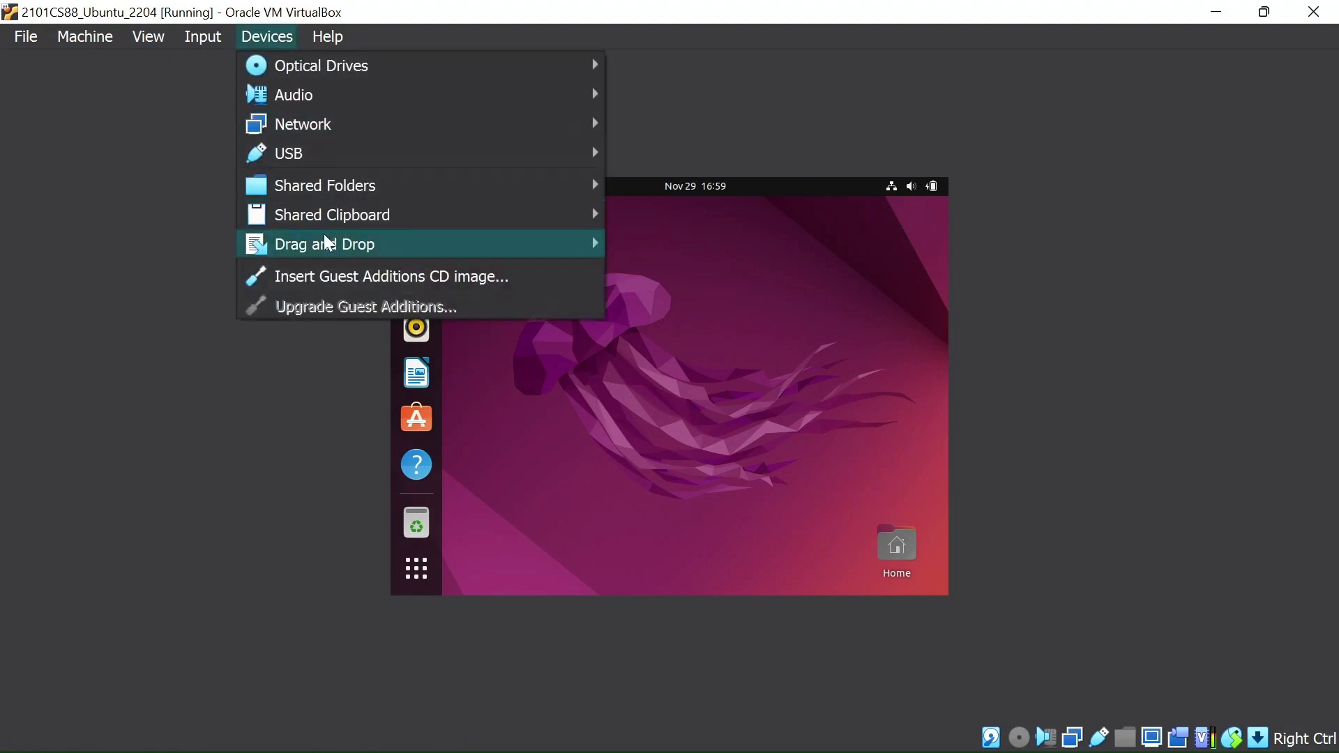
pyautogui.click(400, 277)
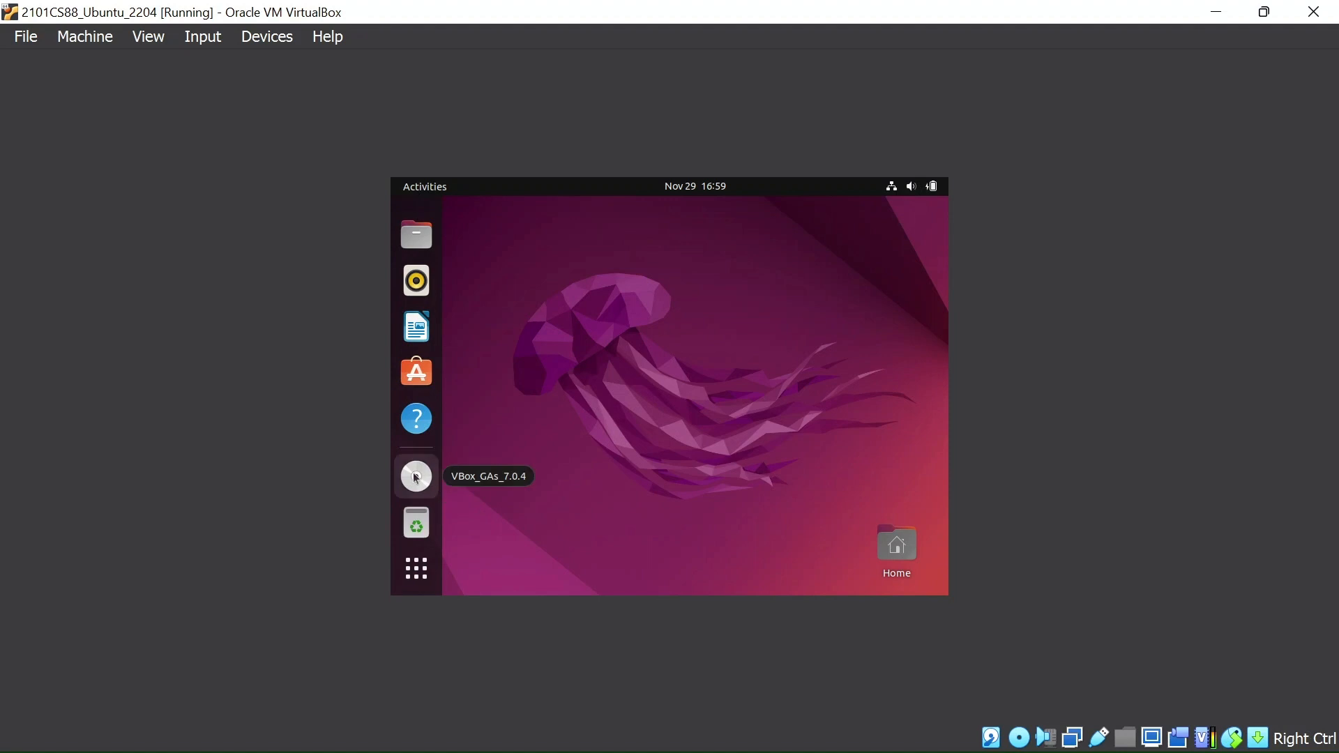
# Step: Open the VBox_GAs_7.0.4 disc and run autorun.sh as a program
pyautogui.click(420, 480)
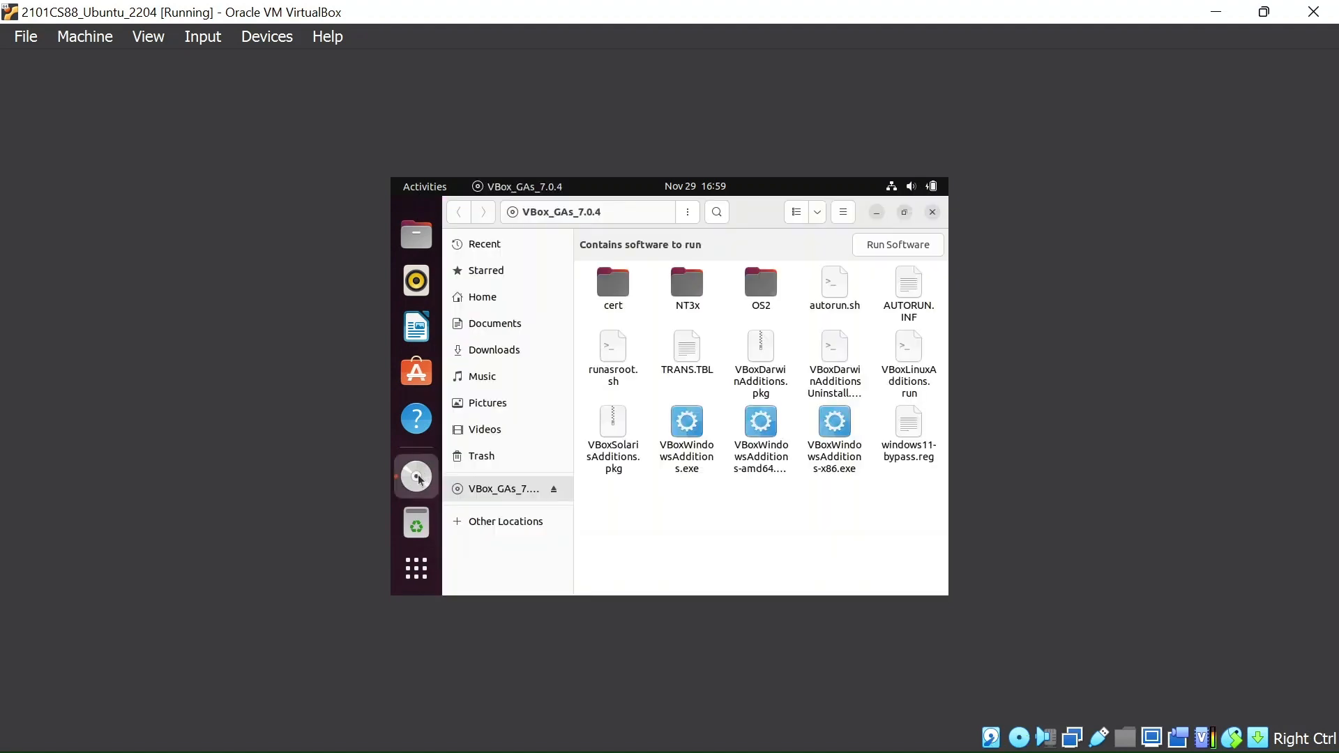
pyautogui.click(835, 288)
pyautogui.rightClick(842, 279)
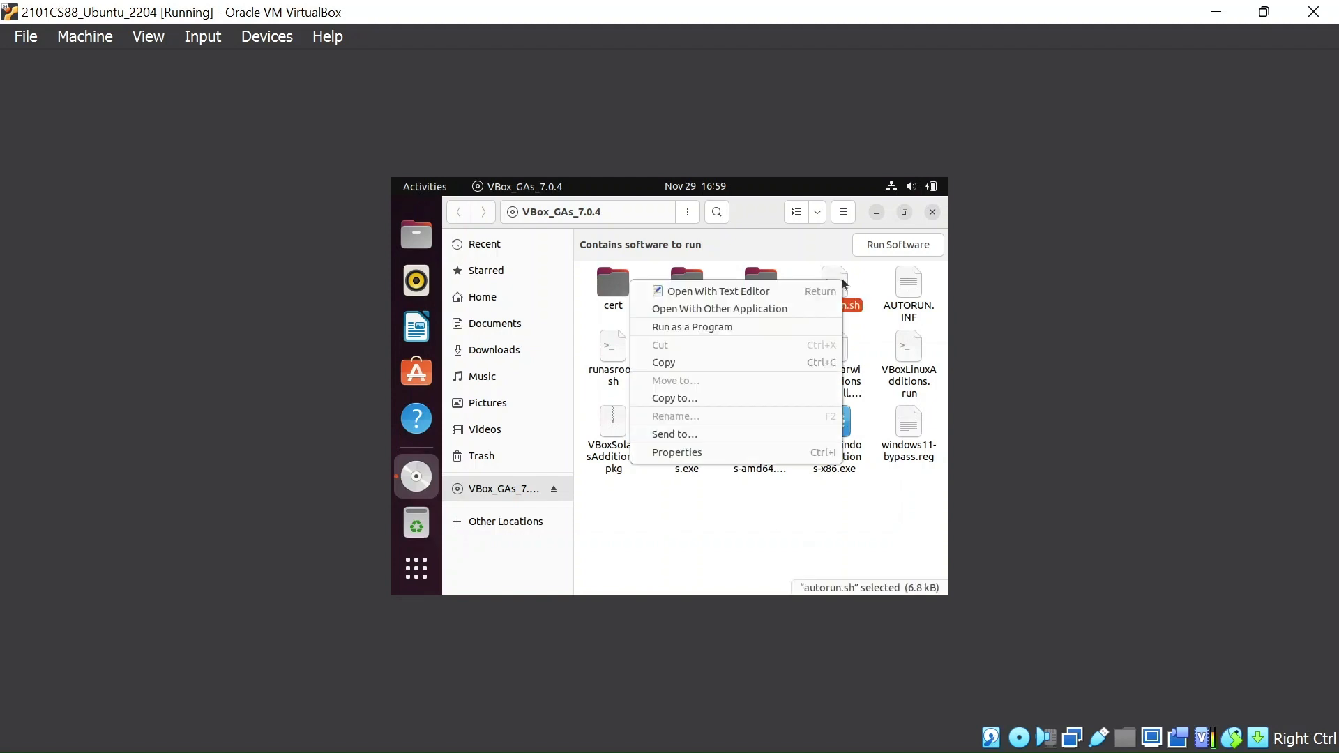
pyautogui.click(735, 328)
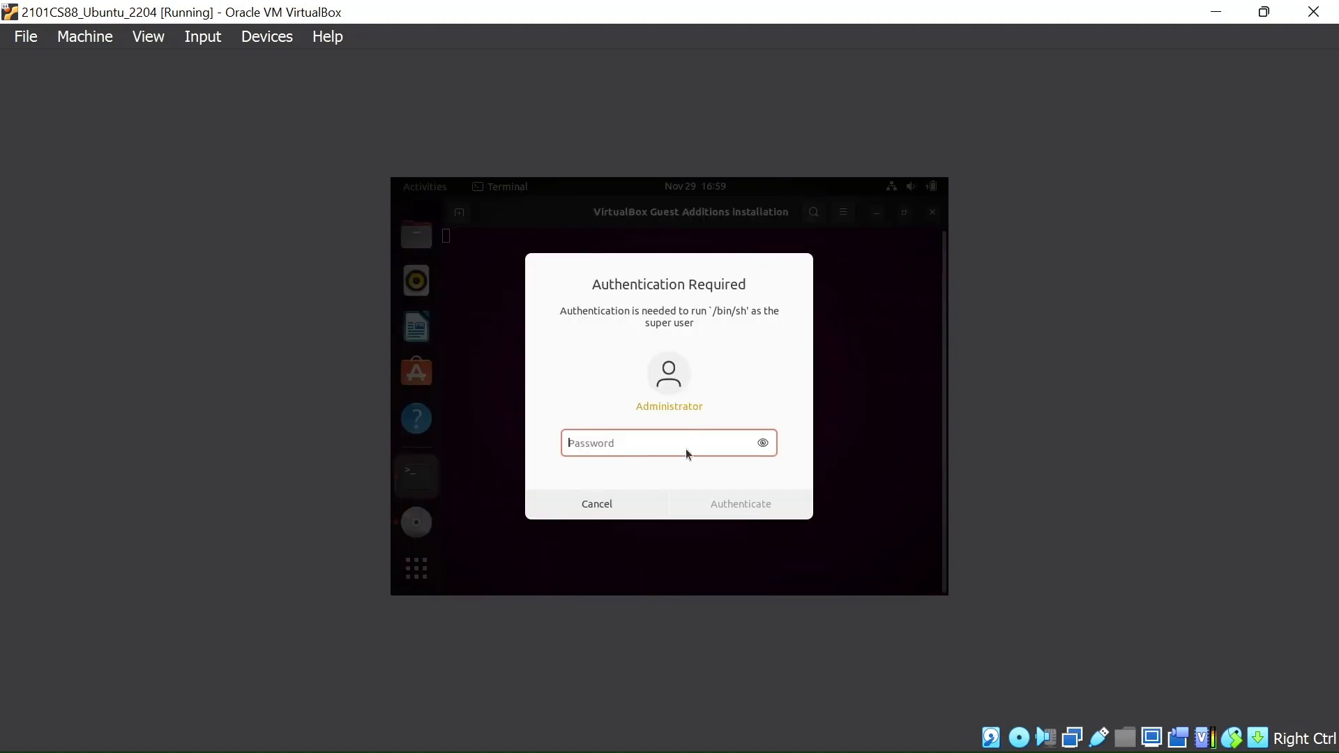
# Step: Enter the administrator password in the authentication prompt to start the Guest Additions installation, retrying after the first attempt
pyautogui.write('••••••')
pyautogui.press('Return')
pyautogui.write('****')
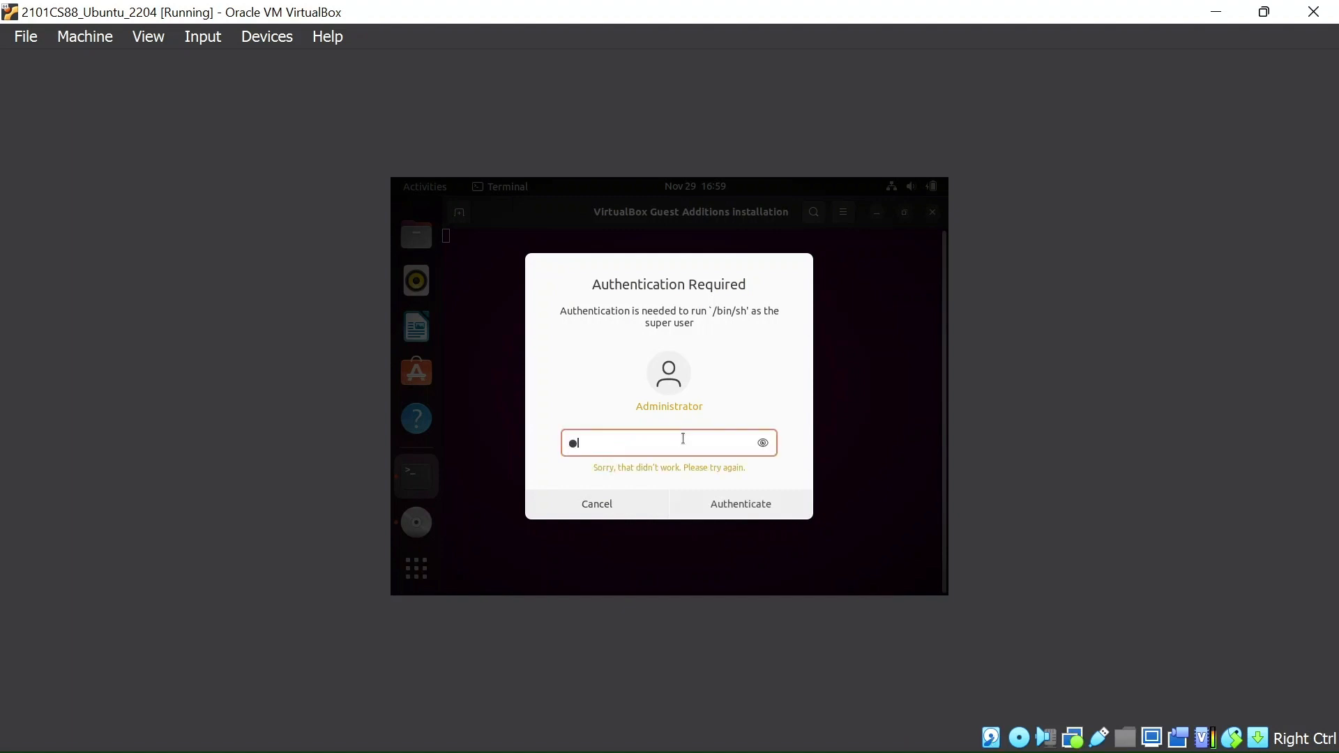
pyautogui.write('****')
pyautogui.press('Return')
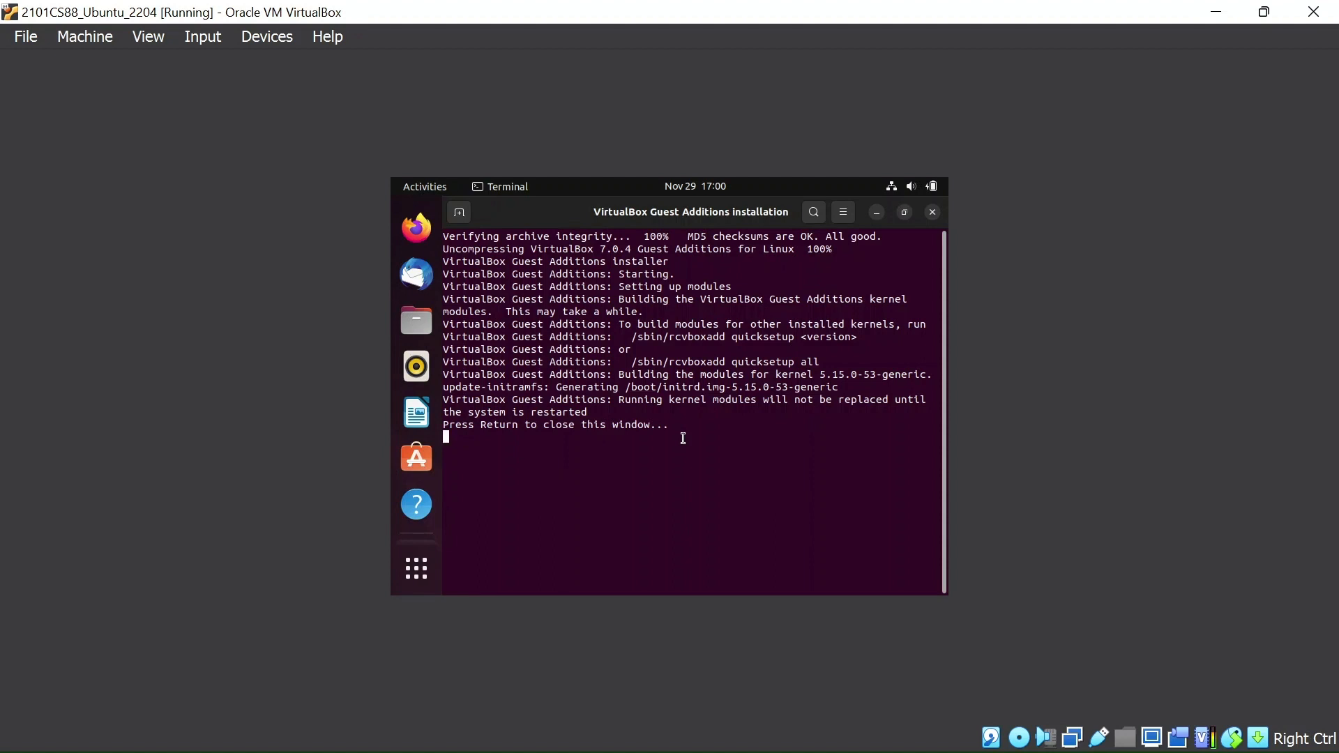
# Step: Close the finished installer terminal and the disc window, then enable auto-resize of the guest display
pyautogui.press('Return')
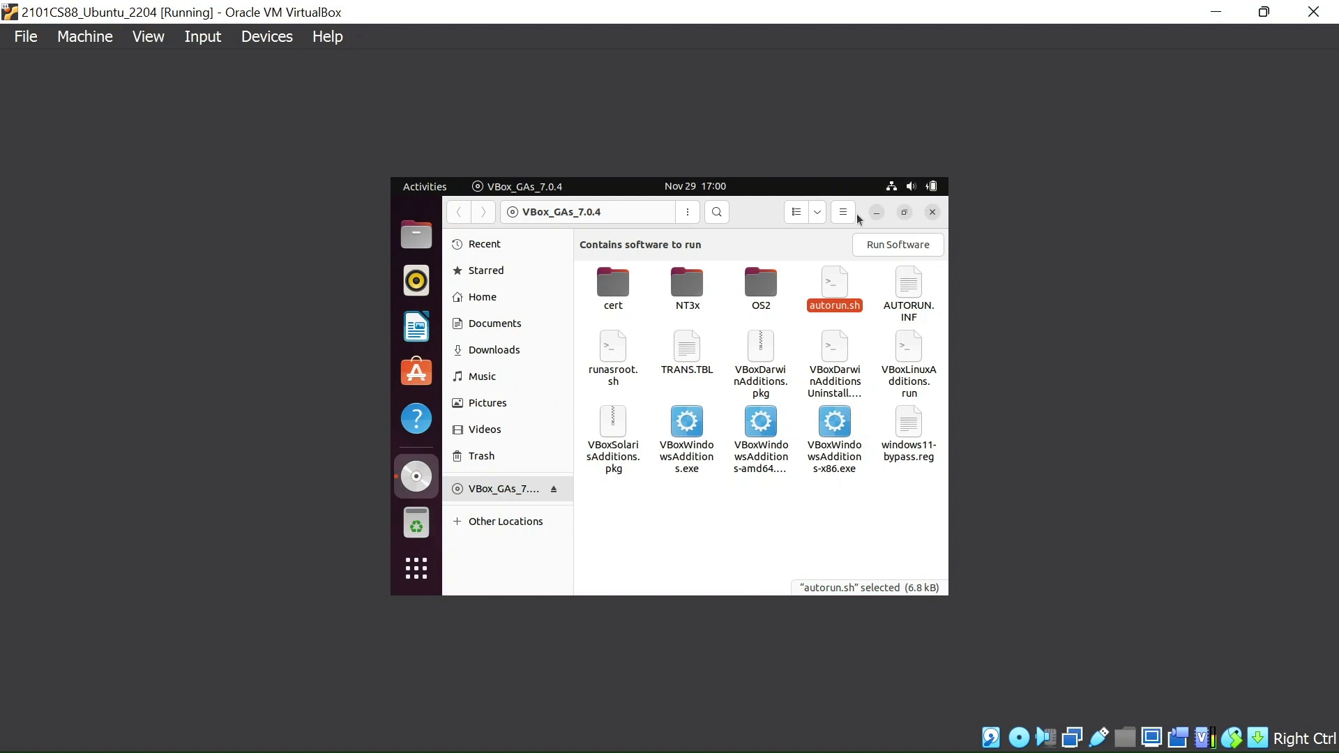
pyautogui.click(932, 213)
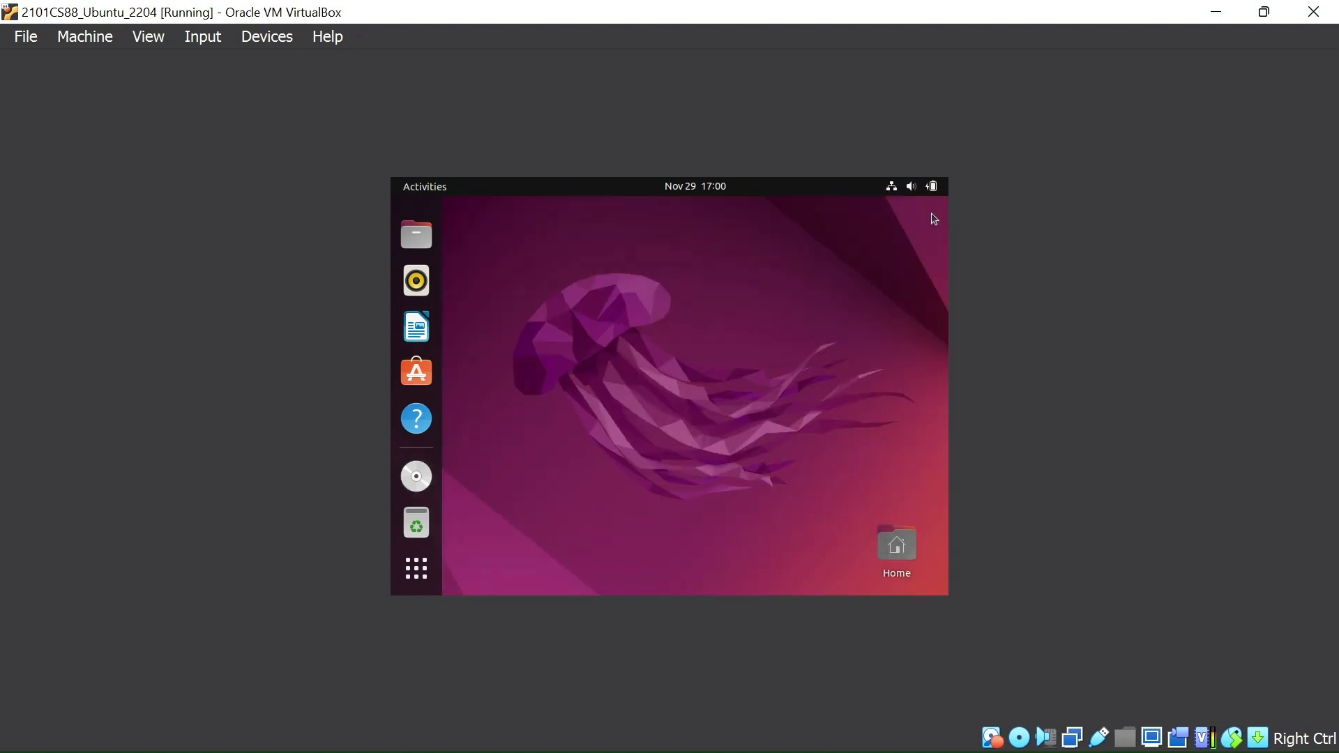
pyautogui.click(148, 38)
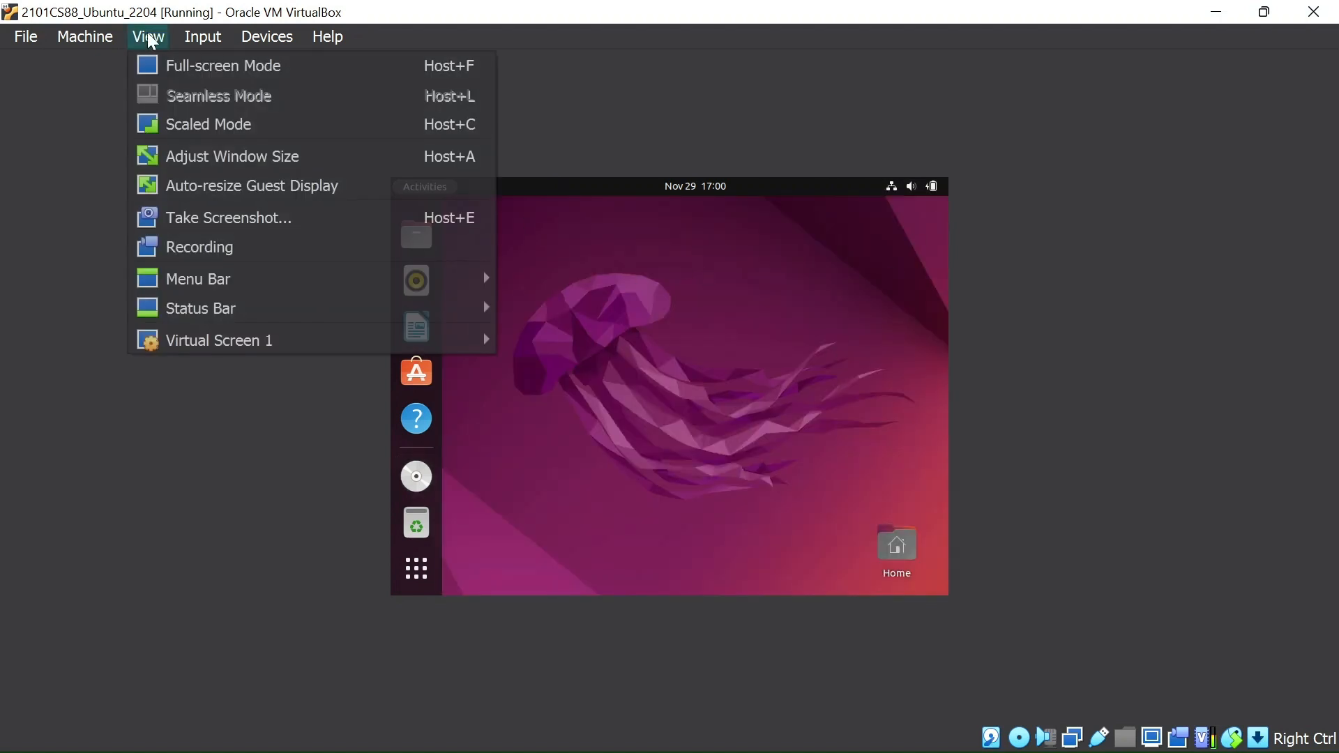
pyautogui.click(216, 187)
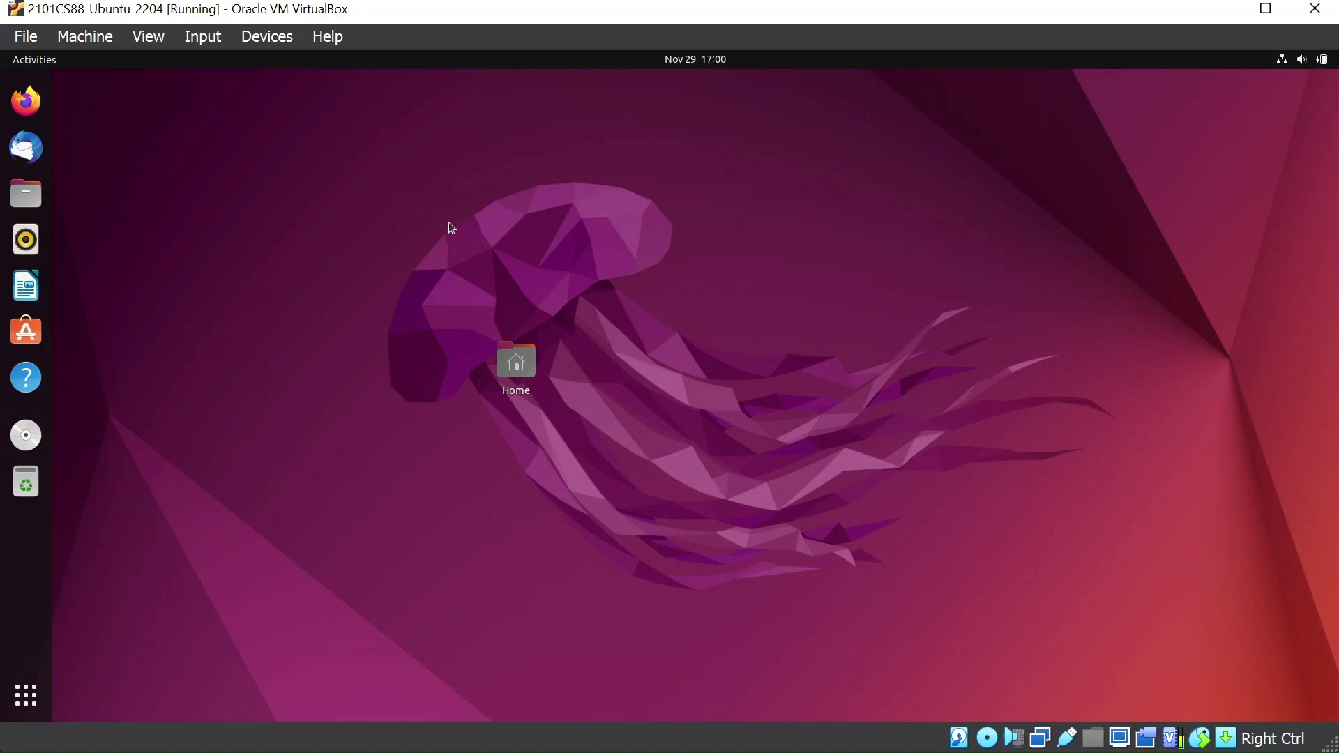
# Step: In the machine's General settings, set Shared Clipboard and Drag'n'Drop both to Bidirectional and save
pyautogui.click(82, 43)
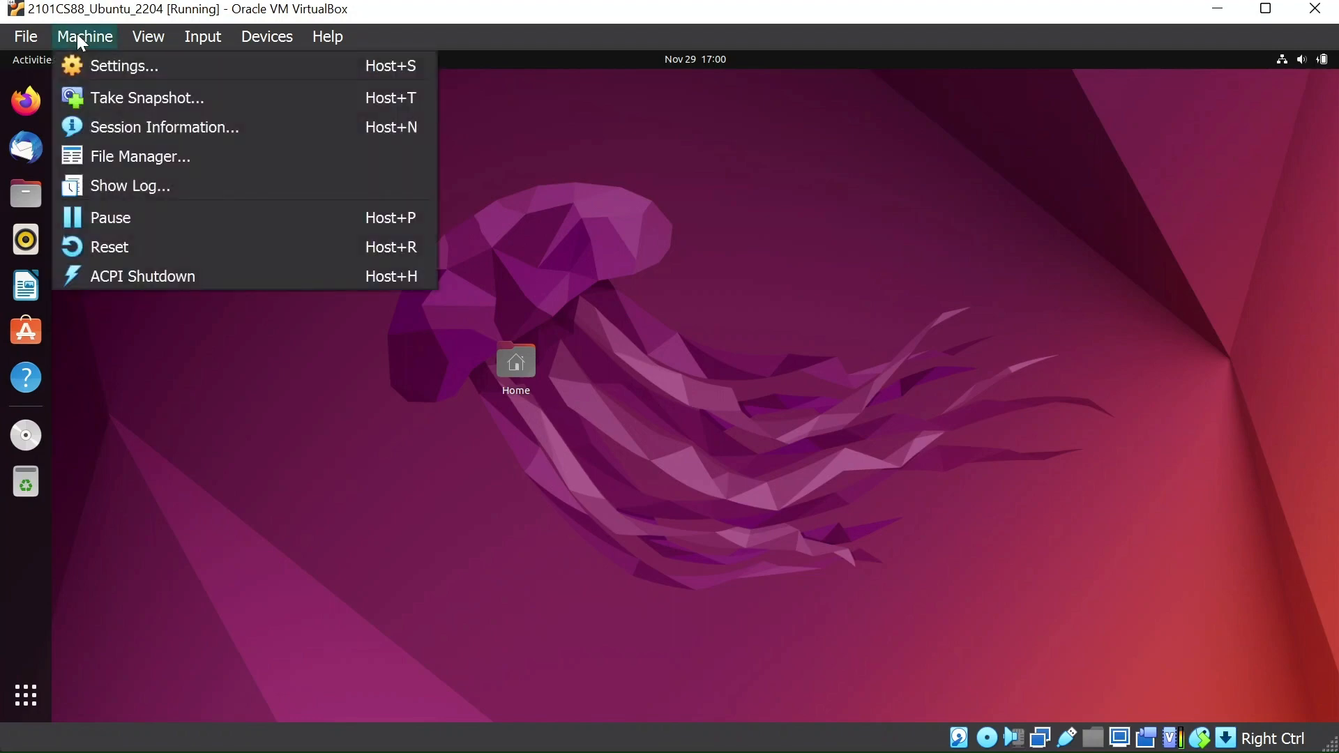
pyautogui.click(116, 65)
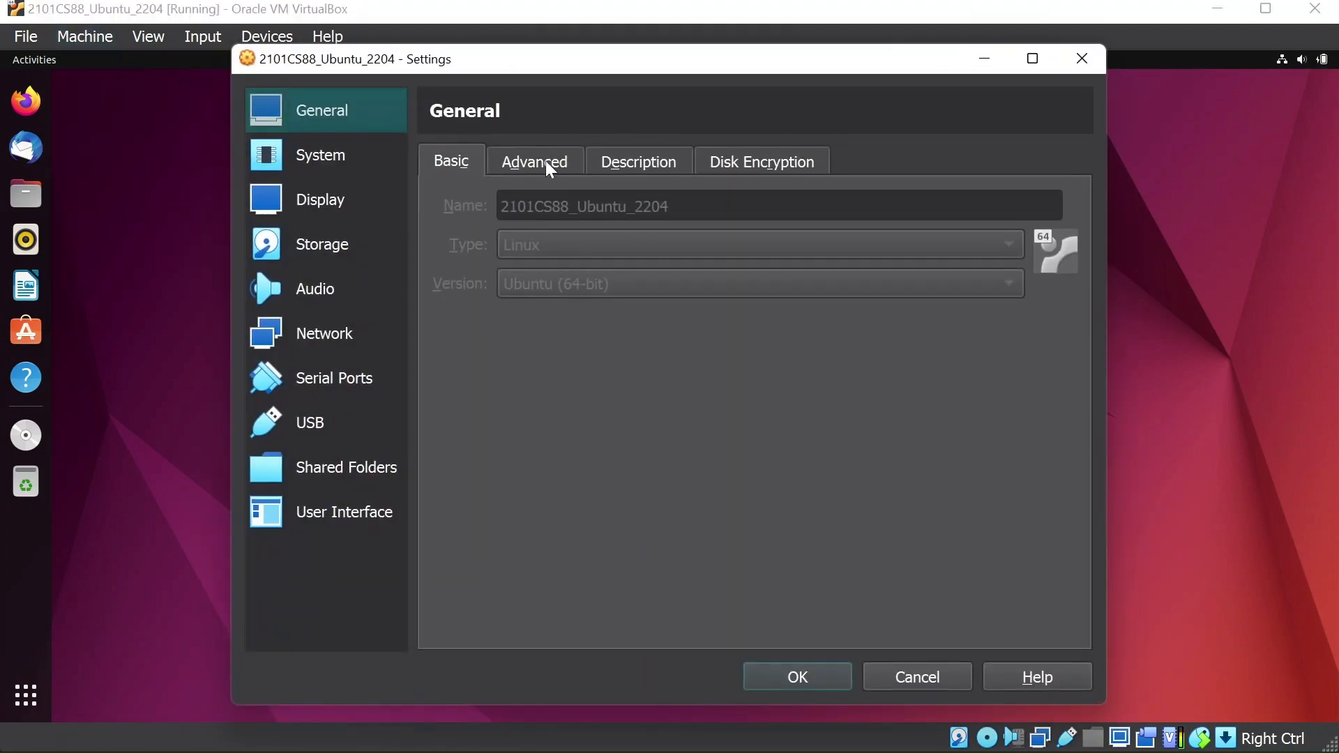
pyautogui.click(534, 162)
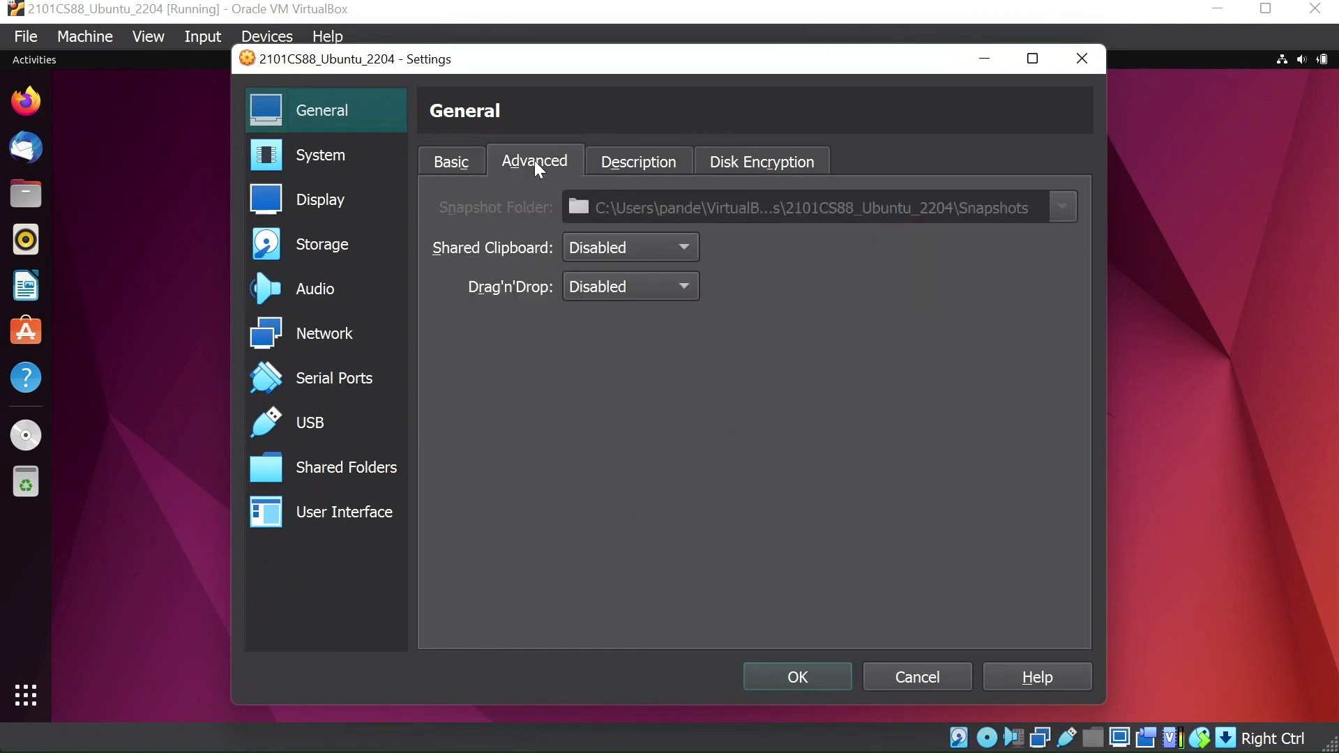
pyautogui.click(676, 249)
pyautogui.click(666, 337)
pyautogui.click(661, 286)
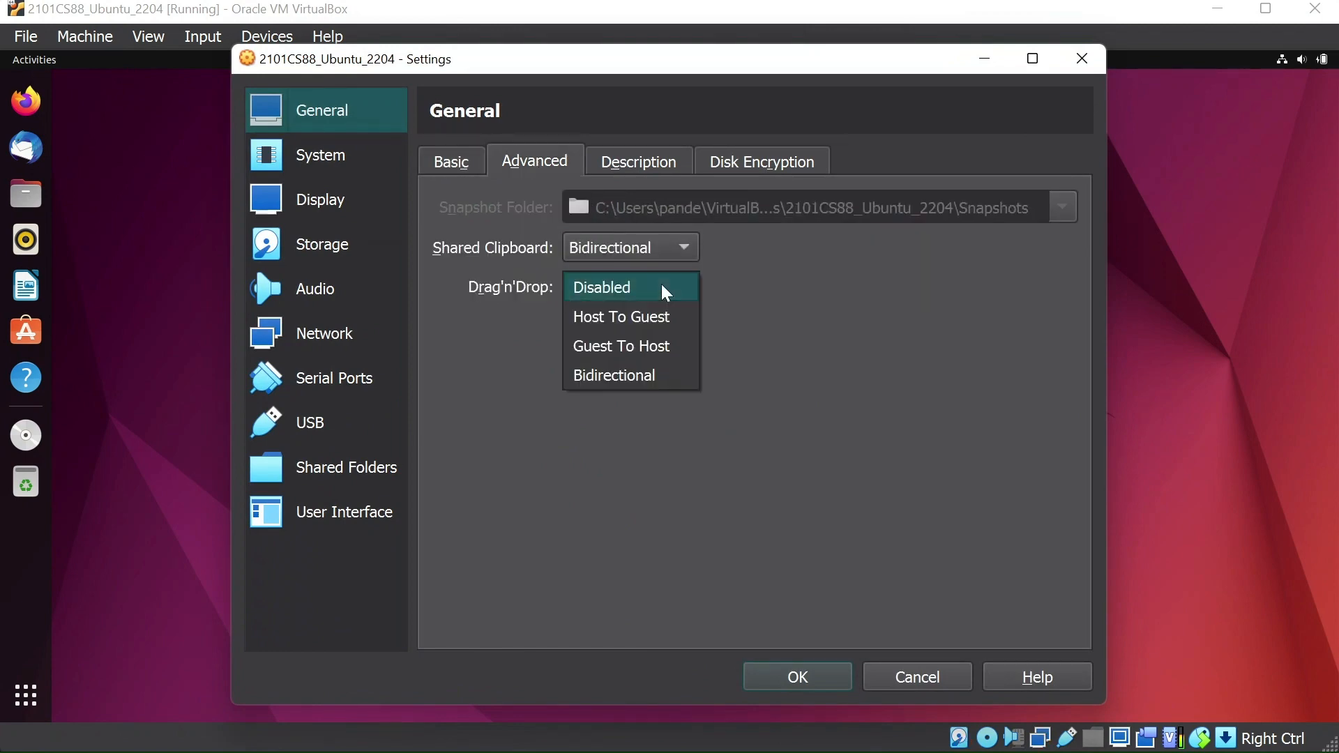
pyautogui.click(656, 373)
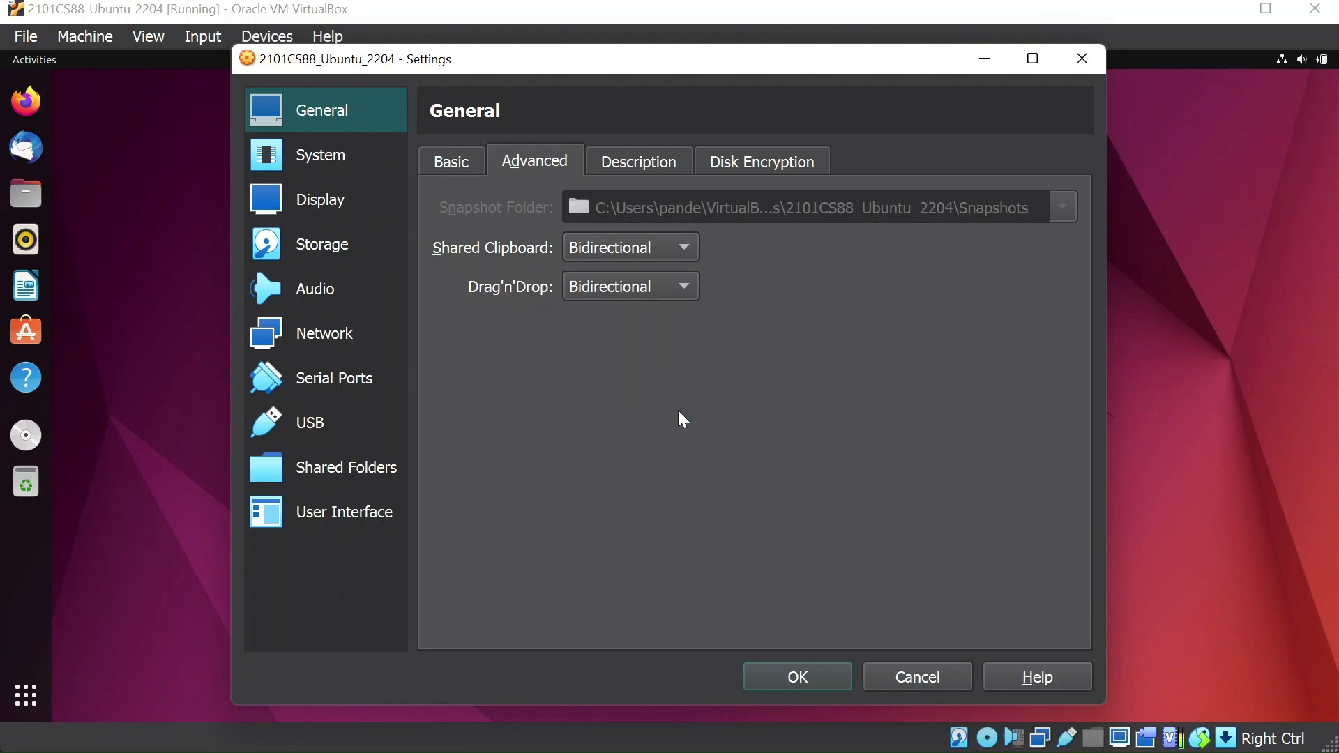
pyautogui.click(815, 672)
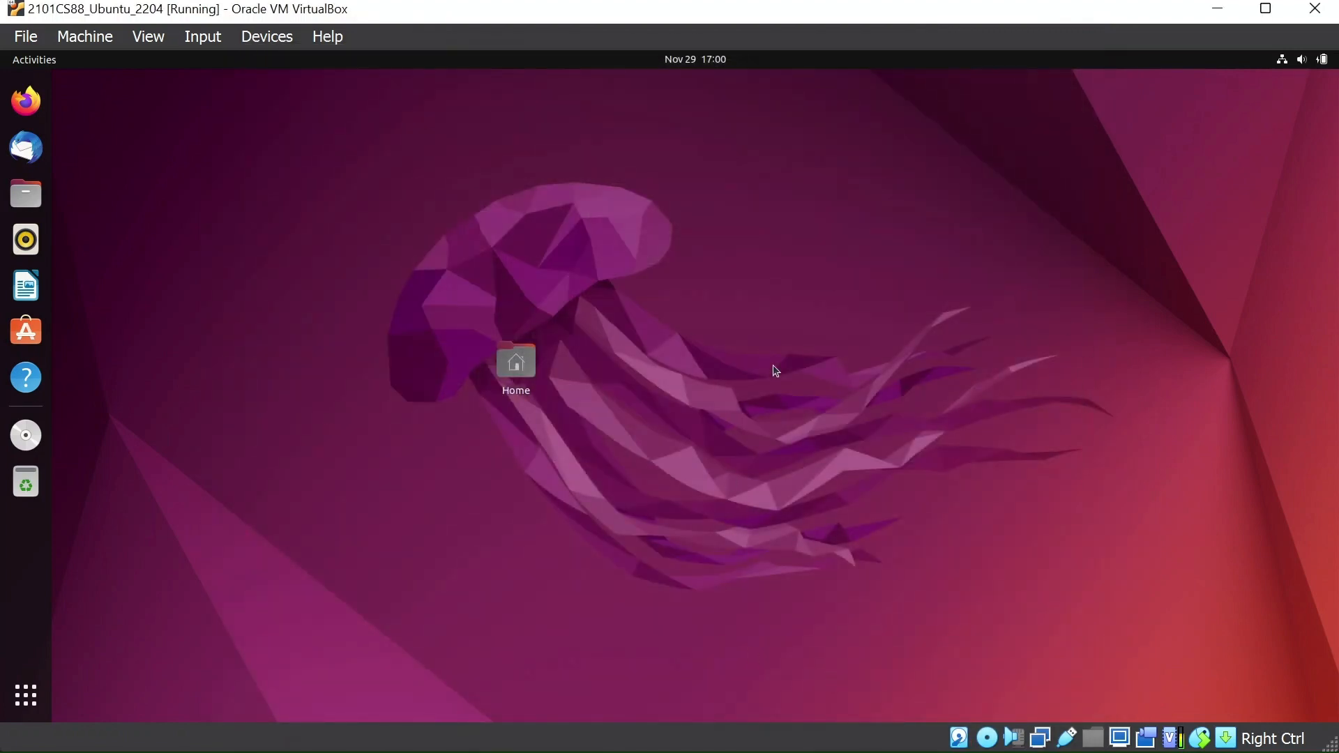
# Step: Move the Home desktop icon to the top-left corner, then open and close the Files app
pyautogui.moveTo(524, 388); pyautogui.dragTo(111, 134)
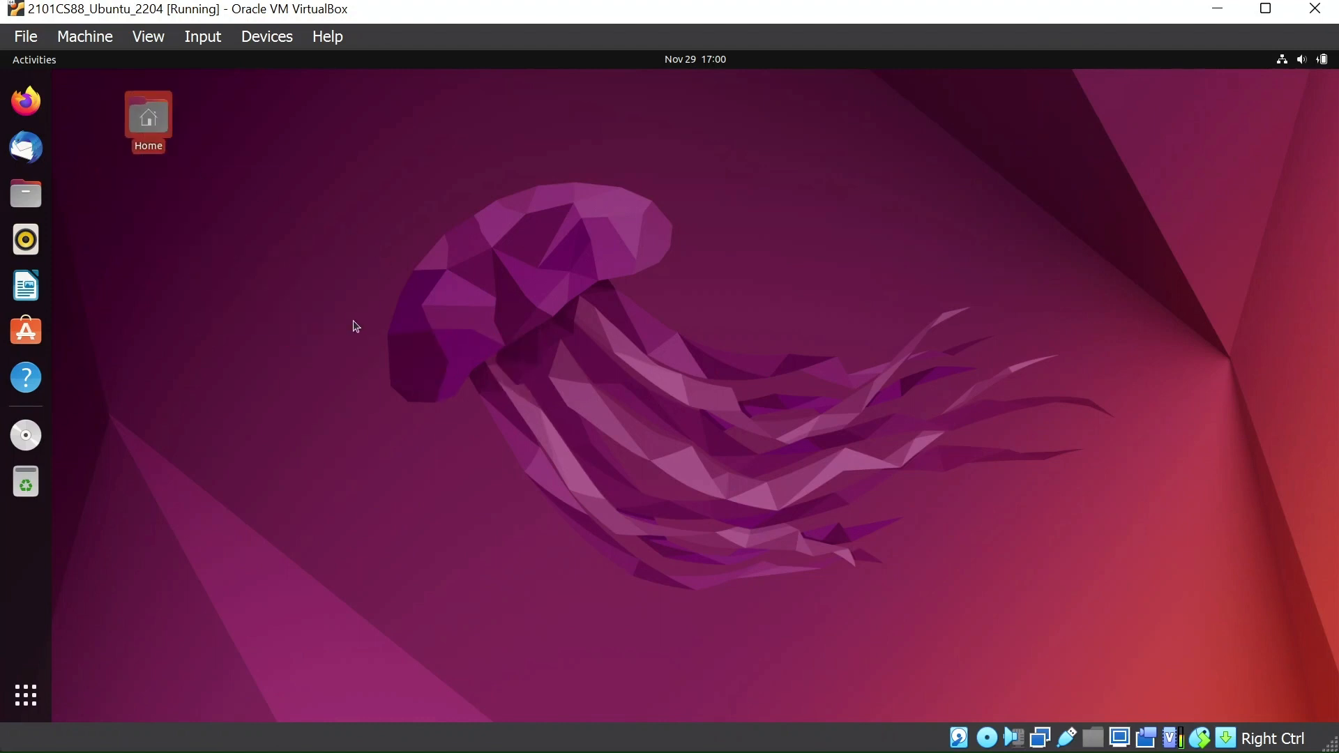
pyautogui.click(26, 195)
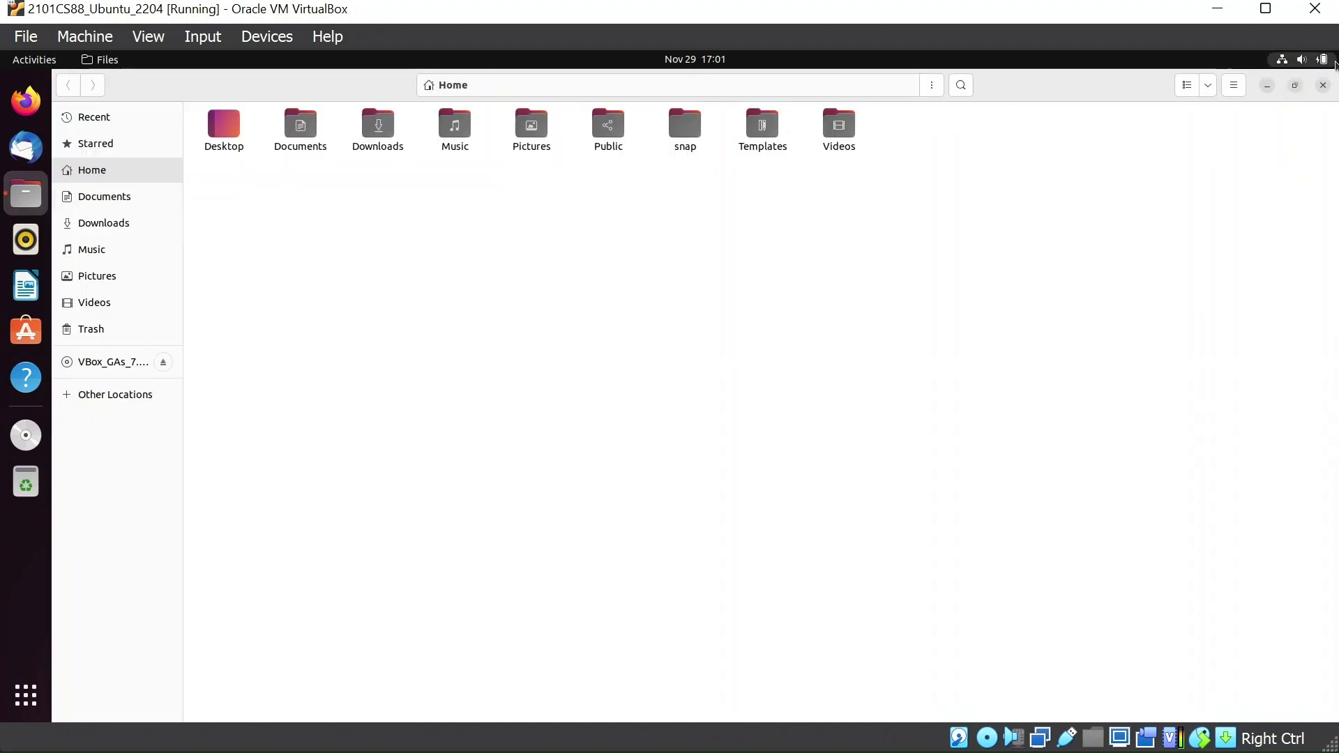
pyautogui.click(1323, 85)
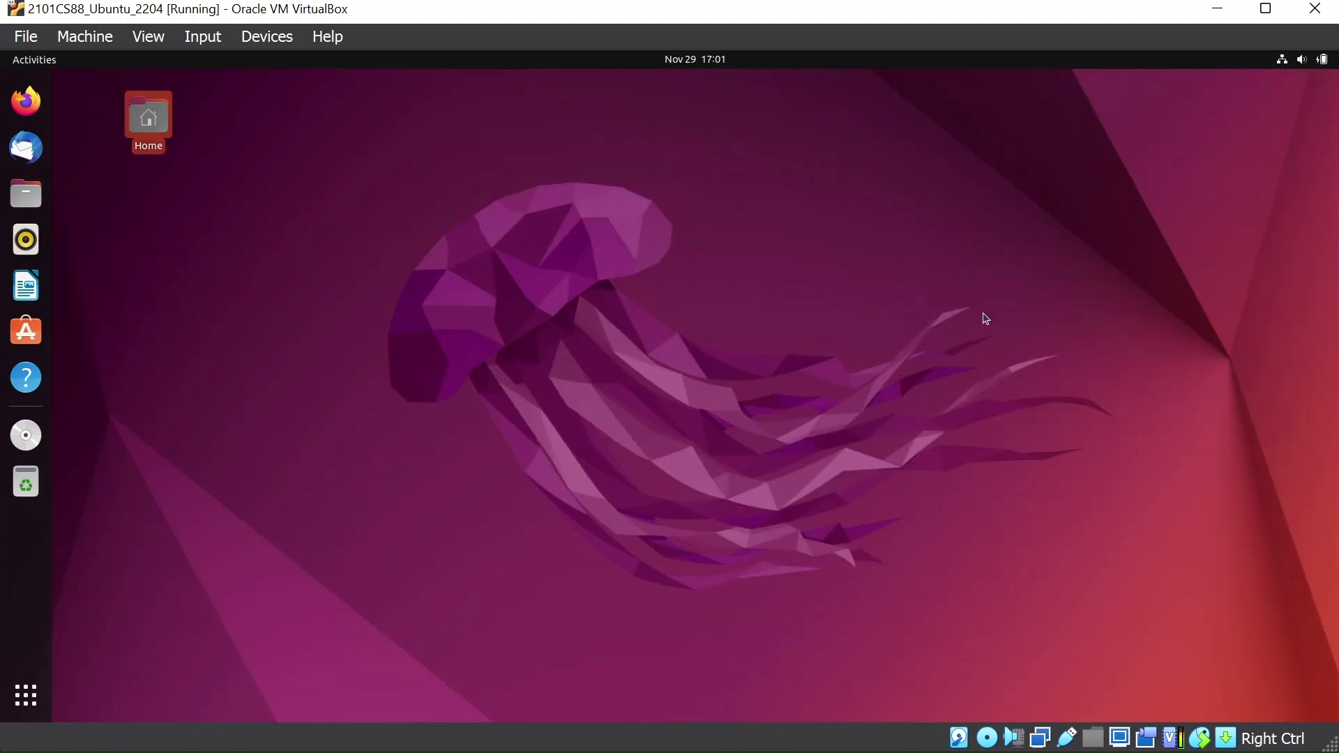